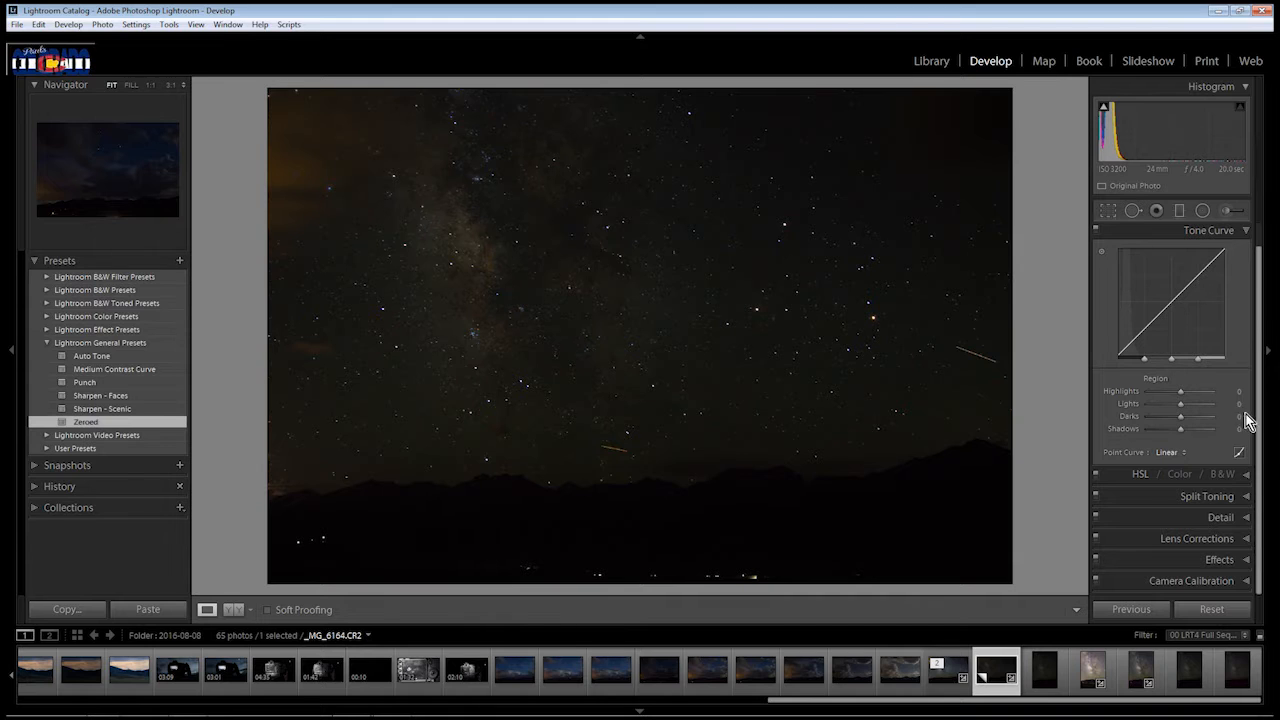
Step: Compare the finished Milky Way photo _MG_6170.CR2 with its zeroed virtual copy, Copy 1
scroll(1260, 340, up, 1)
click(1246, 256)
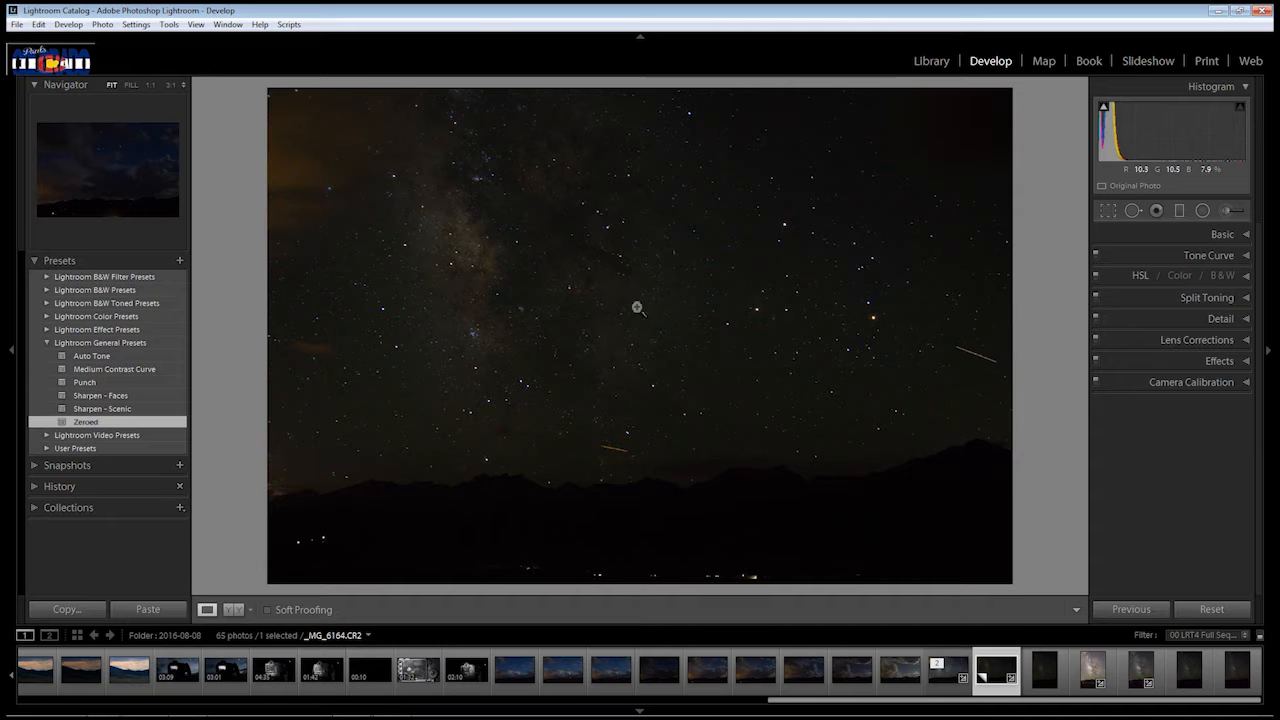
click(952, 676)
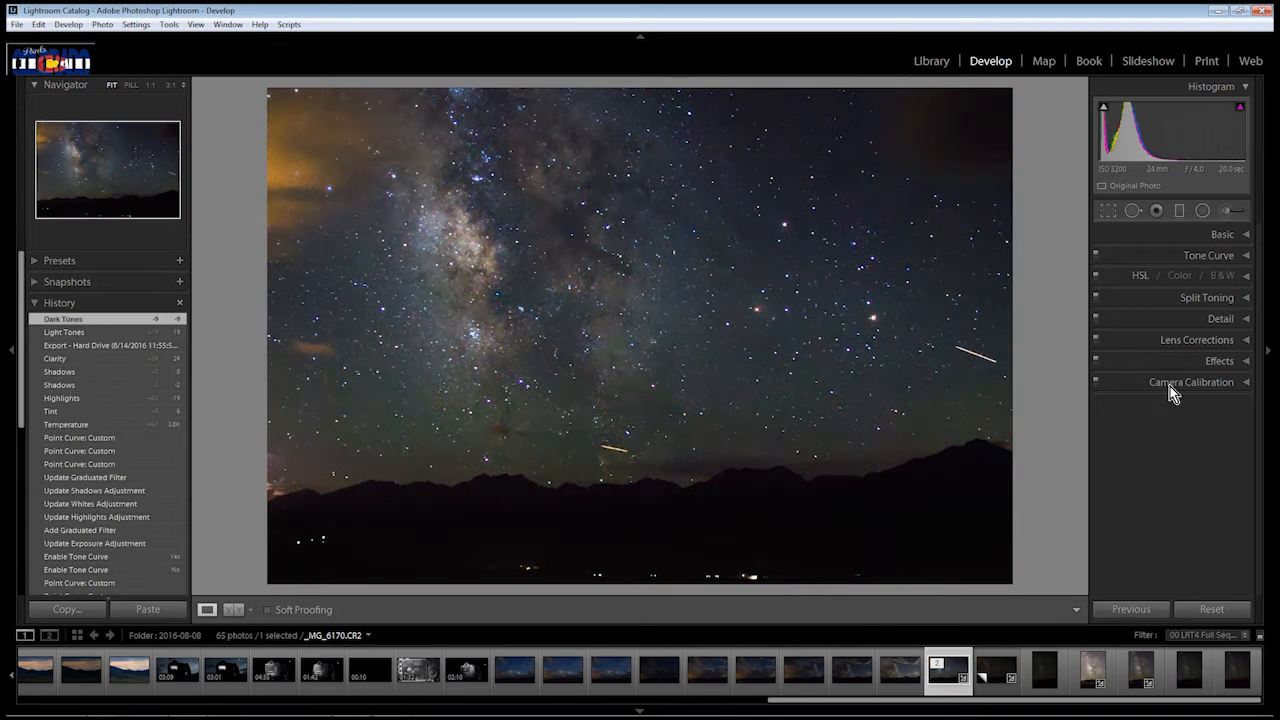
click(996, 670)
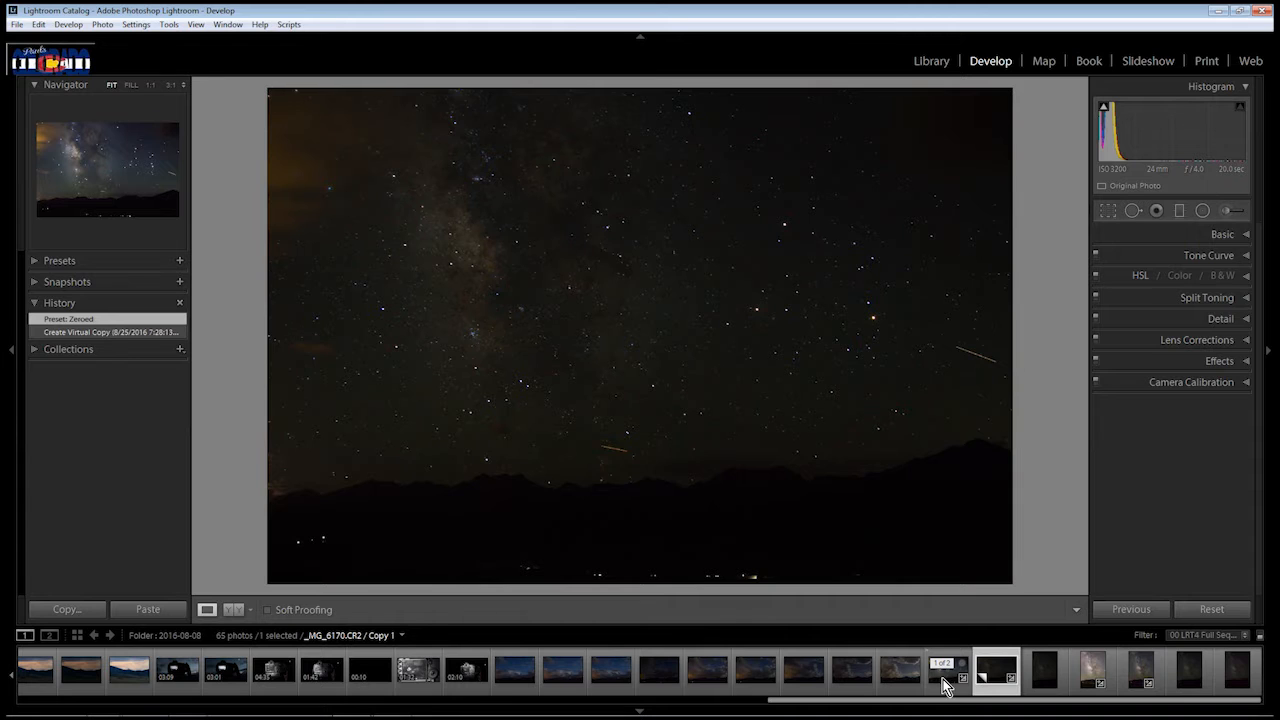
click(945, 680)
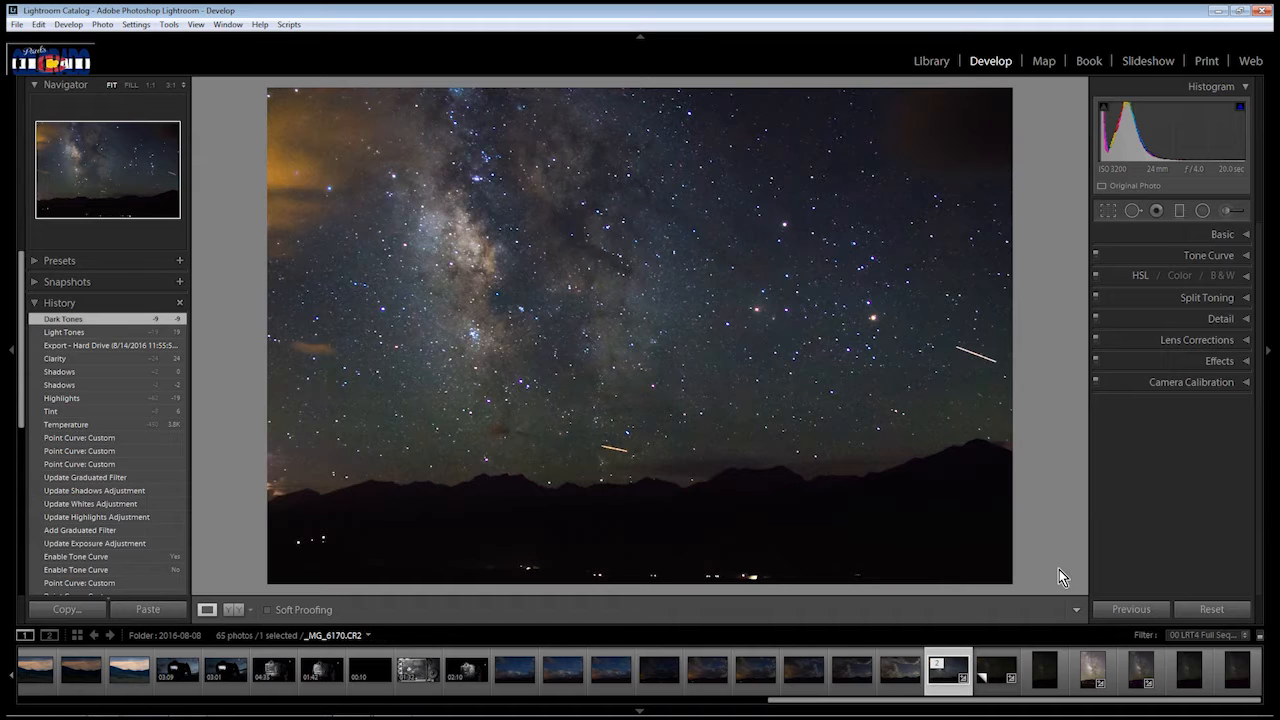
Step: On the virtual copy, set Exposure to +1.67, Highlights to -88, Contrast to +43 and Whites to +48
key(Right)
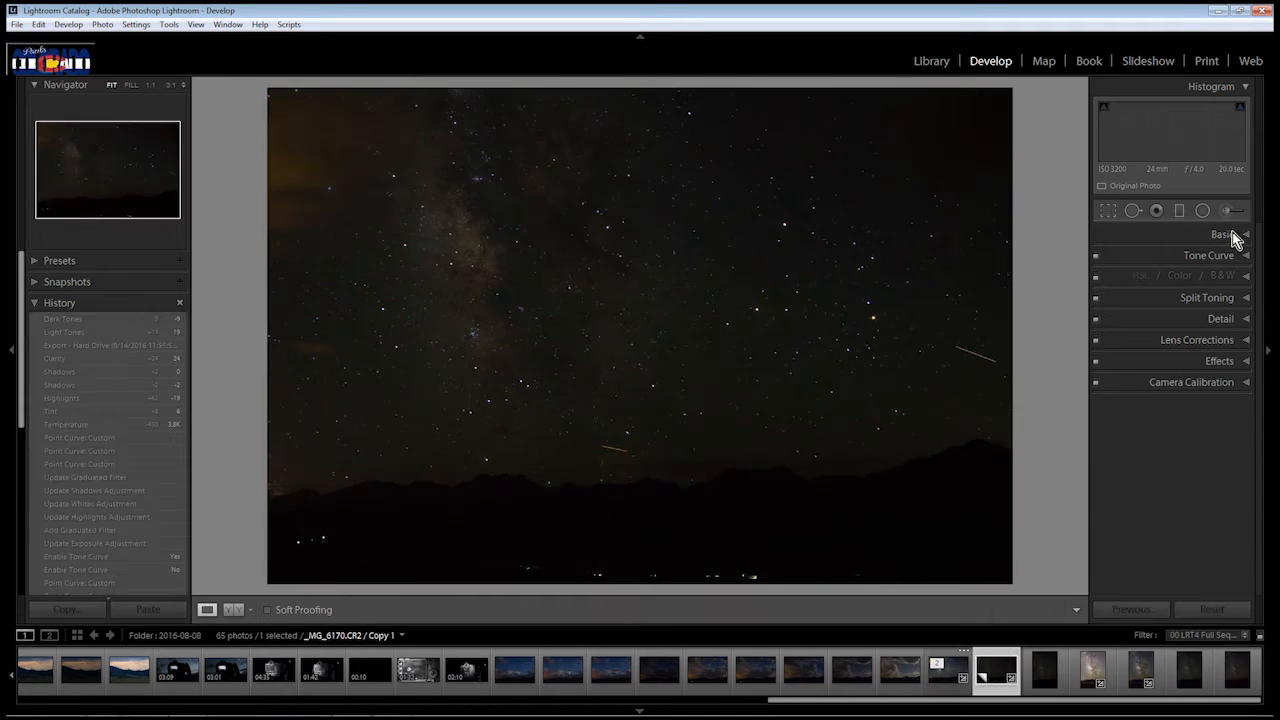
click(1236, 237)
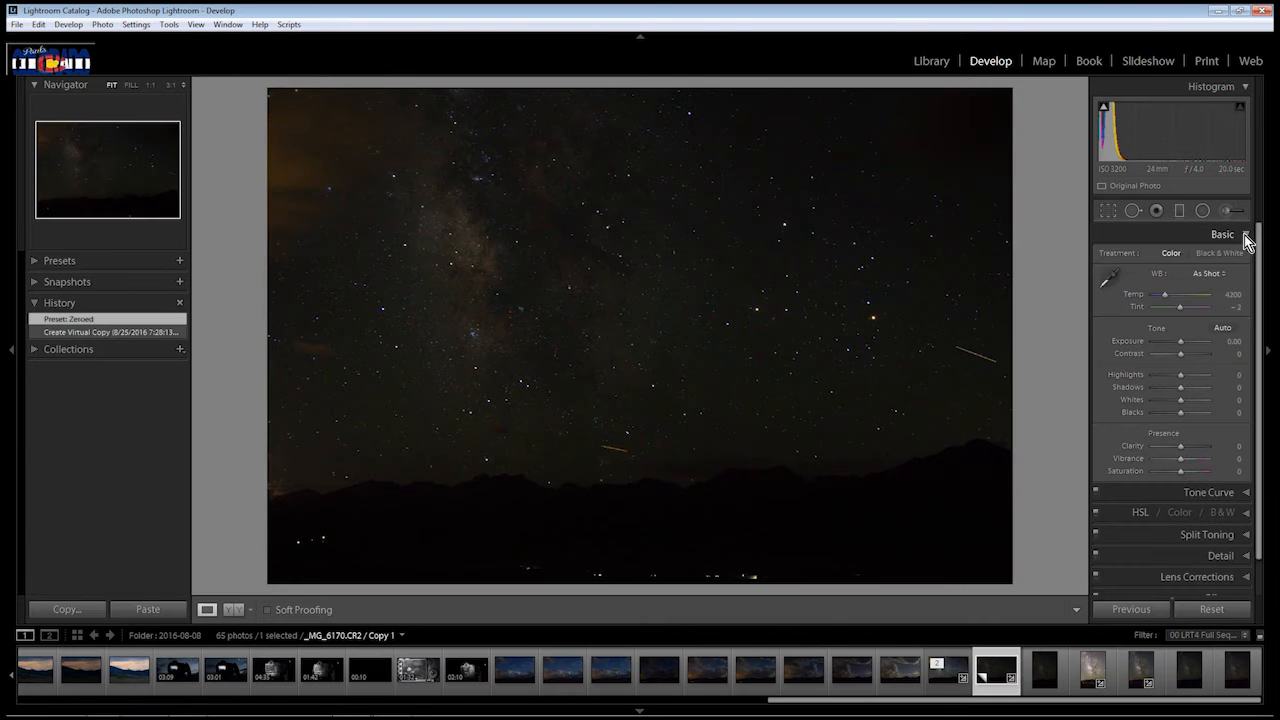
drag(1180, 347, 1190, 342)
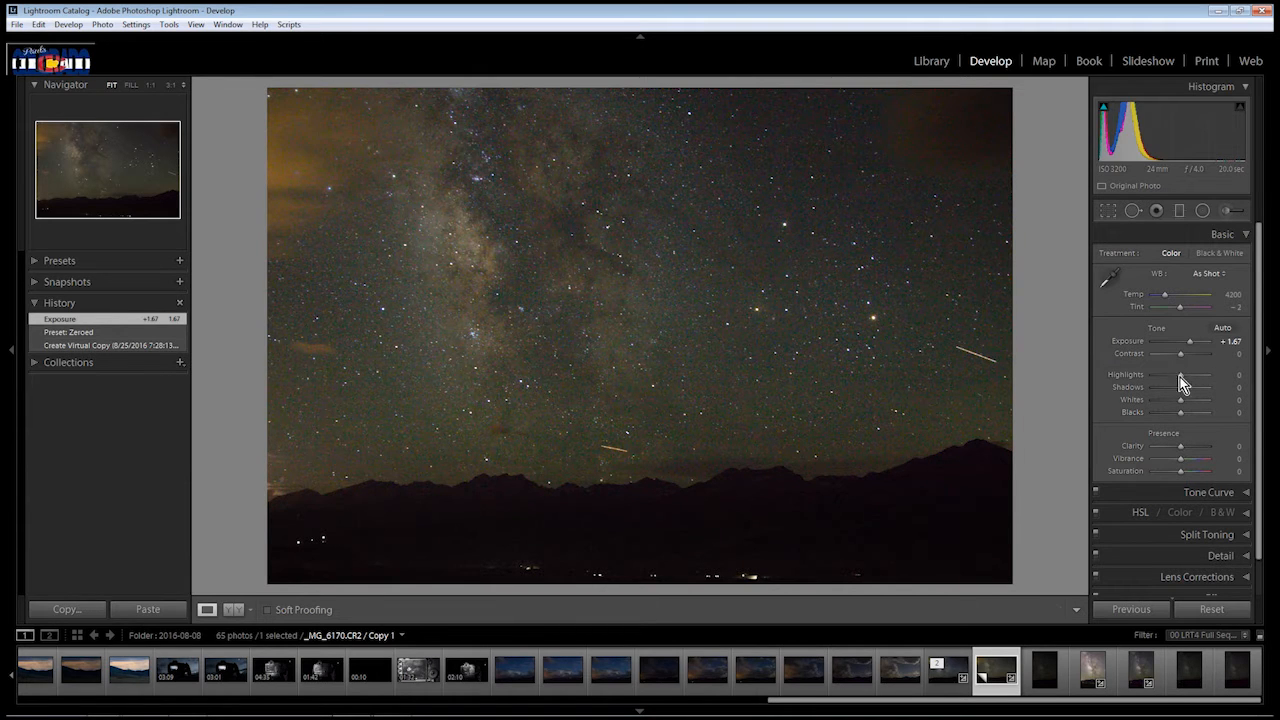
drag(1180, 376, 1157, 378)
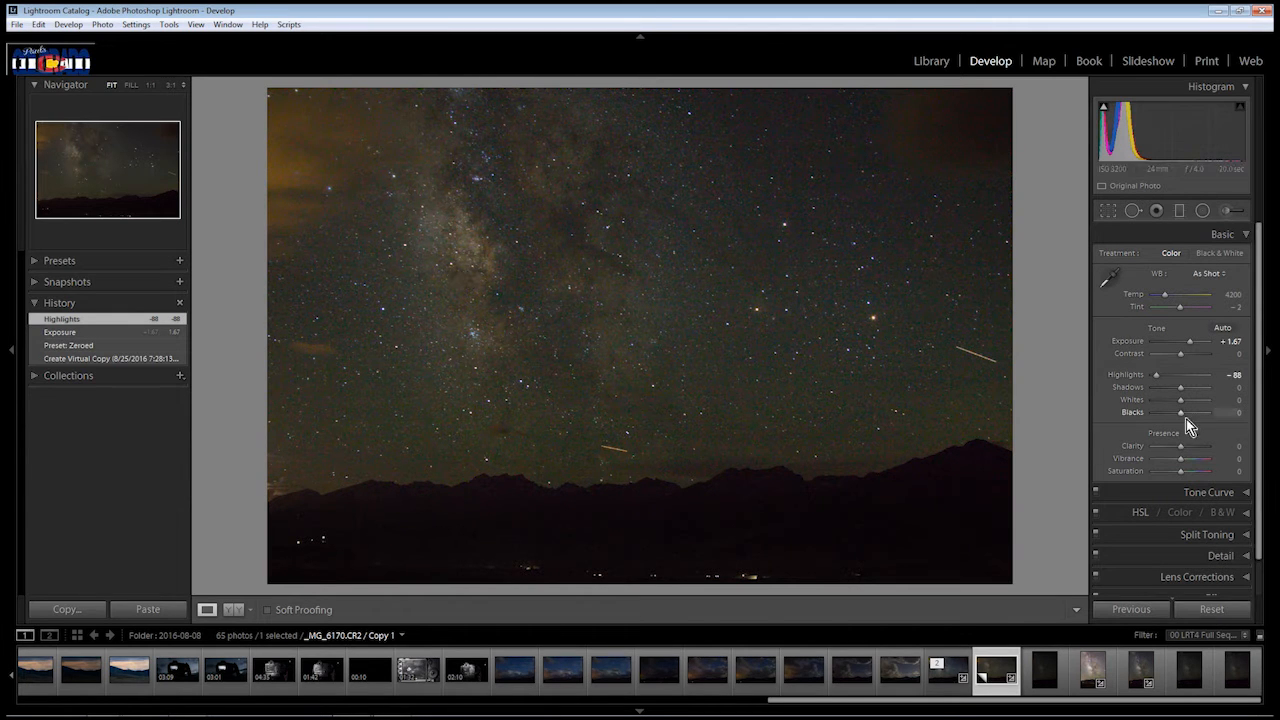
mouse_move(1181, 400)
mouse_down()
mouse_move(1210, 404)
mouse_move(1191, 403)
mouse_up()
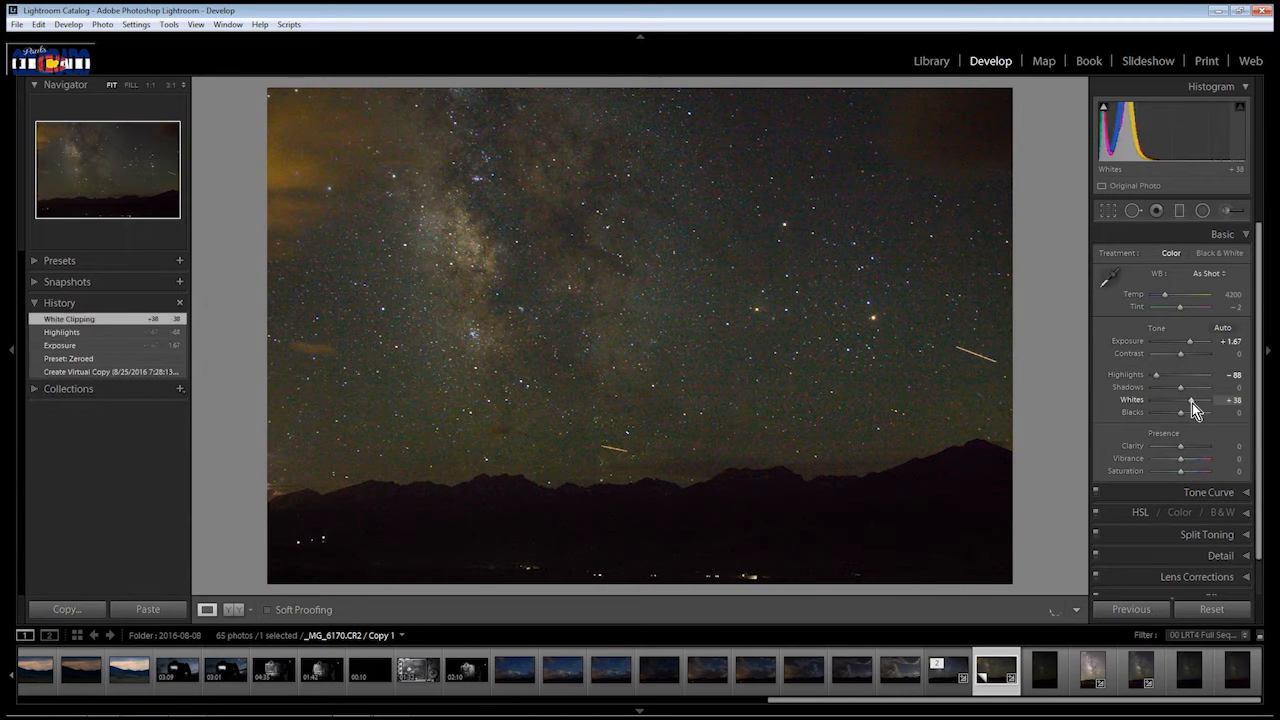
drag(1182, 357, 1195, 357)
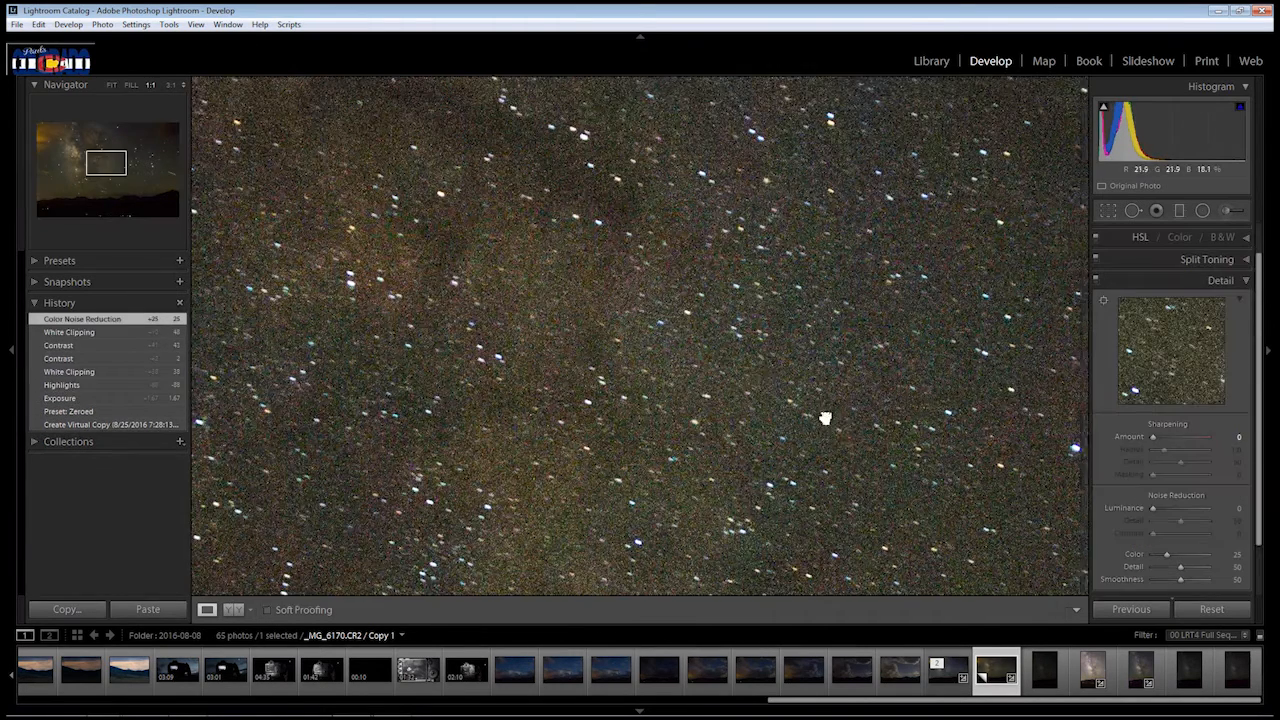
Step: Reduce the sky's noise at 1:1 view with Luminance at 36, and set the luminance Detail to 71
drag(825, 418, 783, 446)
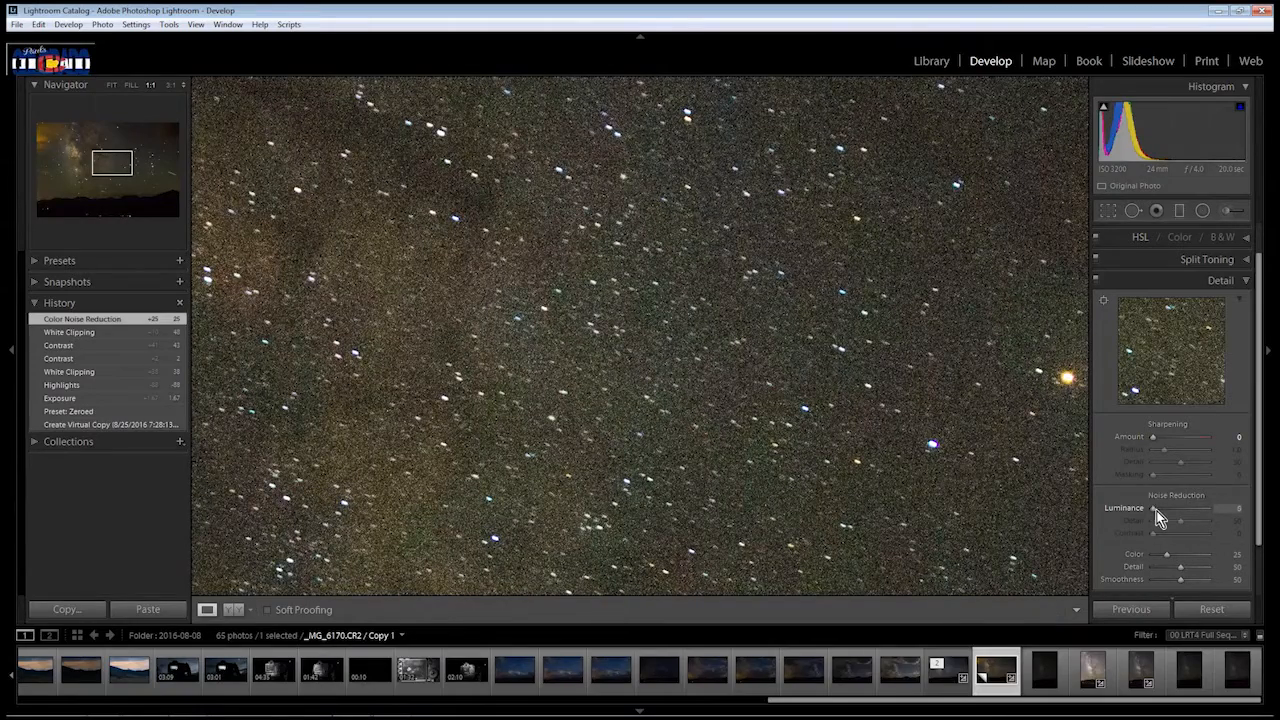
drag(1155, 510, 1170, 510)
click(979, 429)
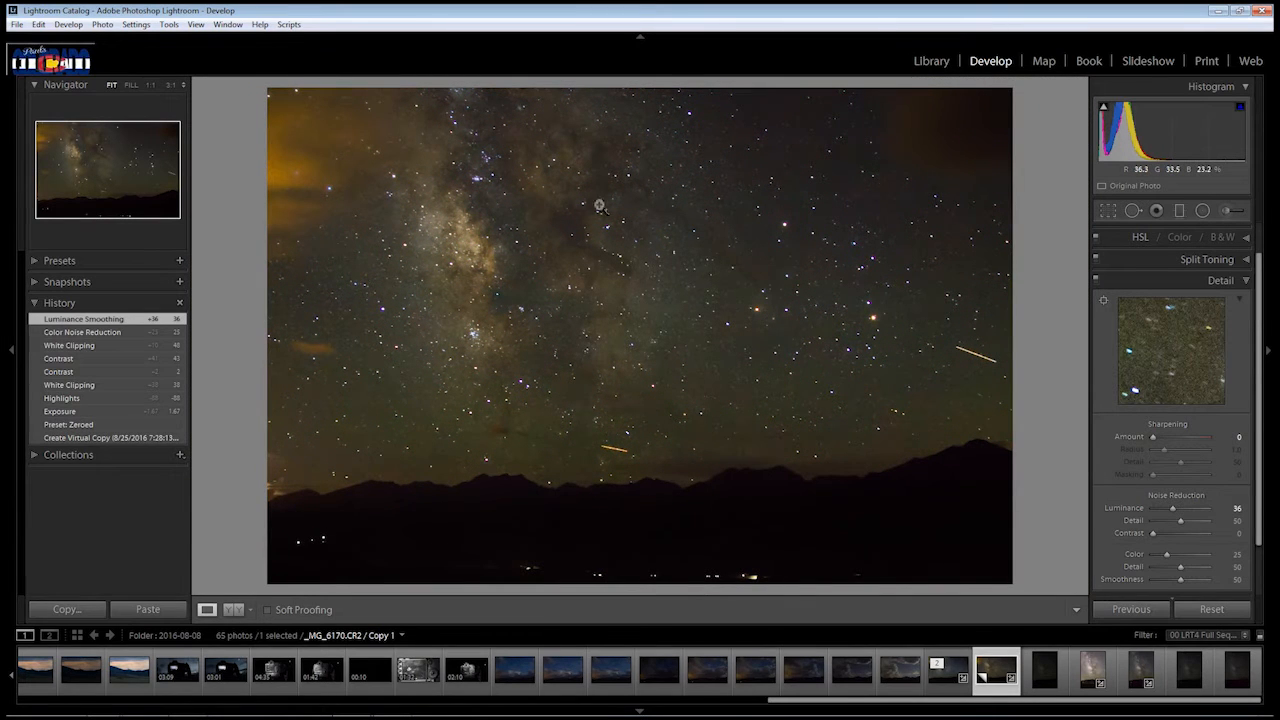
click(1191, 522)
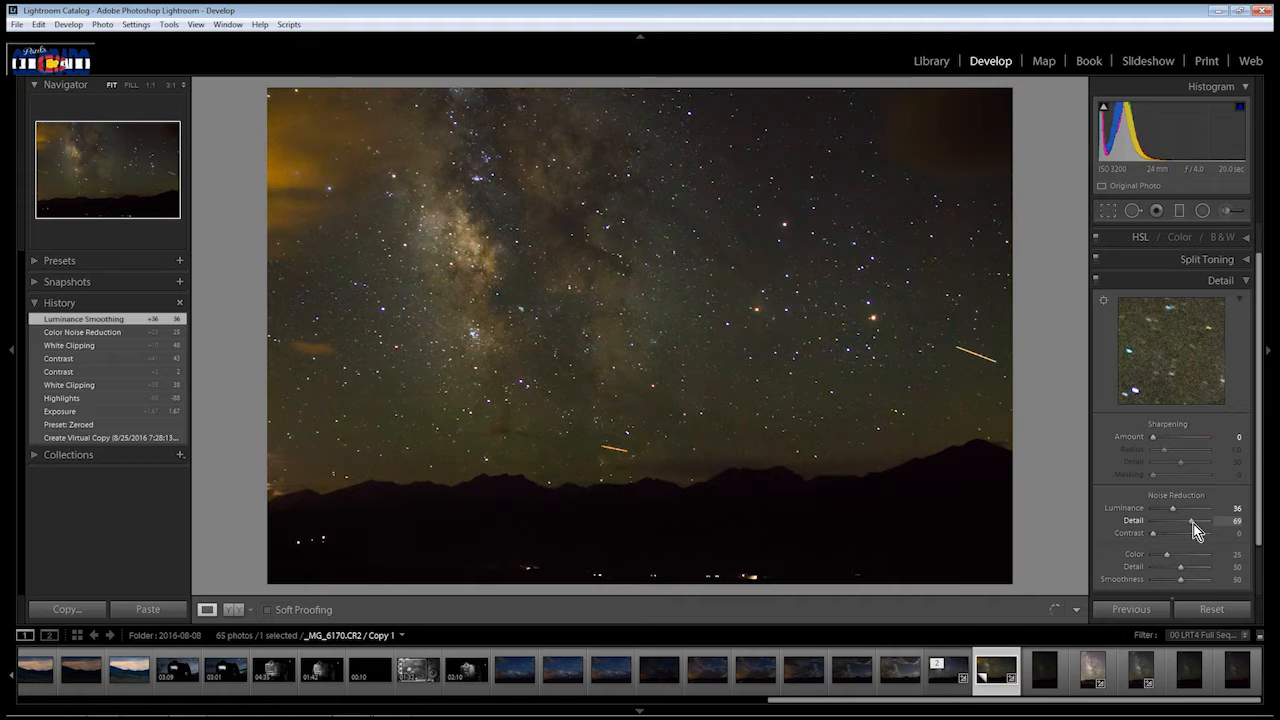
drag(1194, 524, 1194, 524)
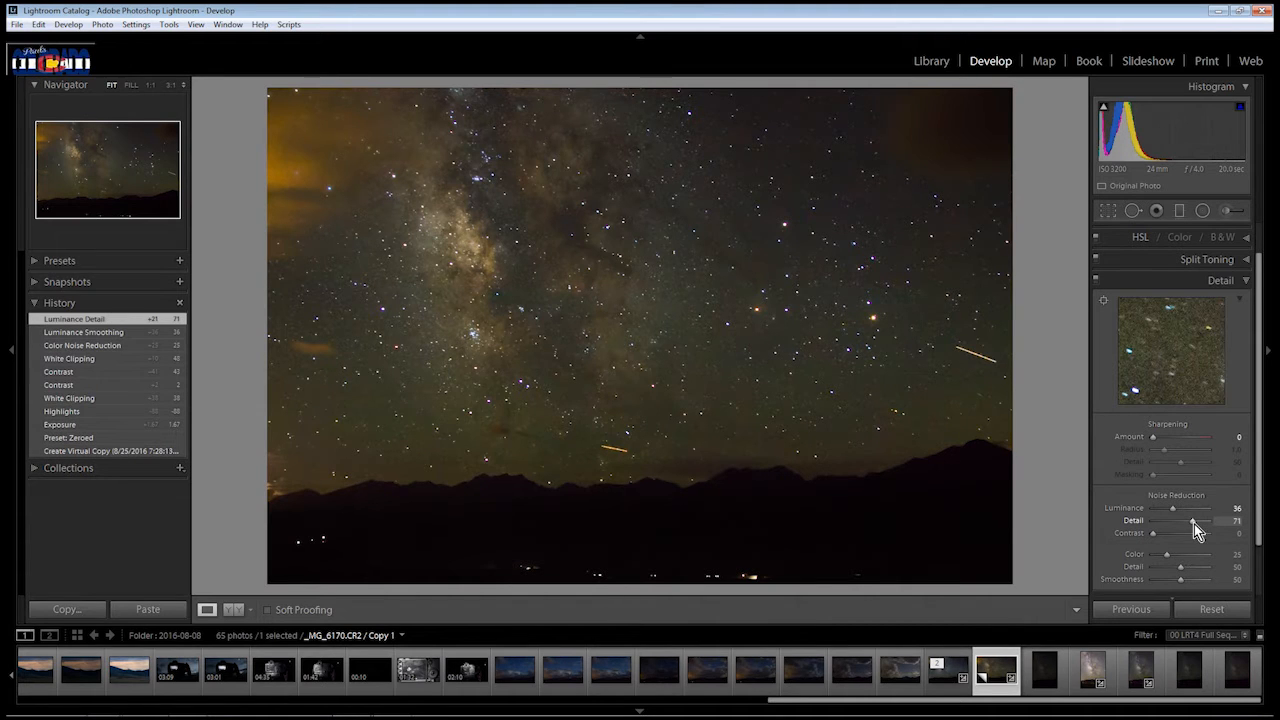
Step: Select the graduated filter along the mountain horizon and compare the photo with graduated filters disabled and enabled
click(1181, 211)
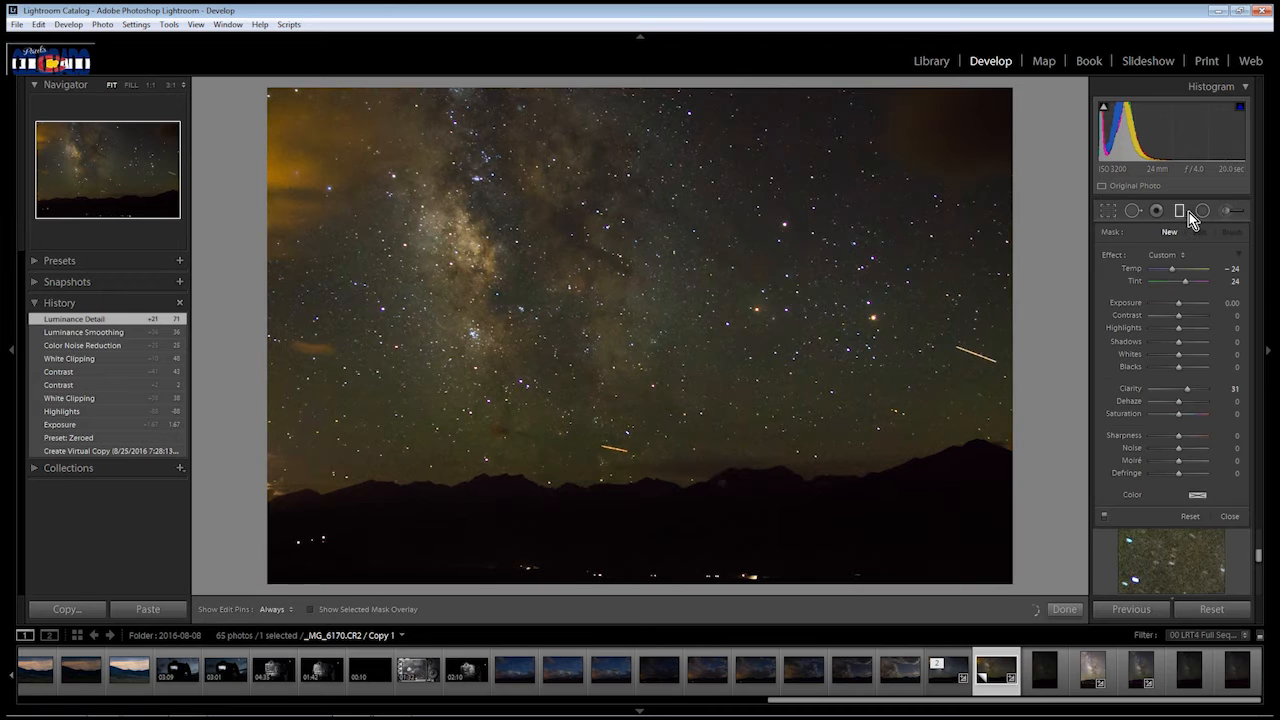
click(723, 486)
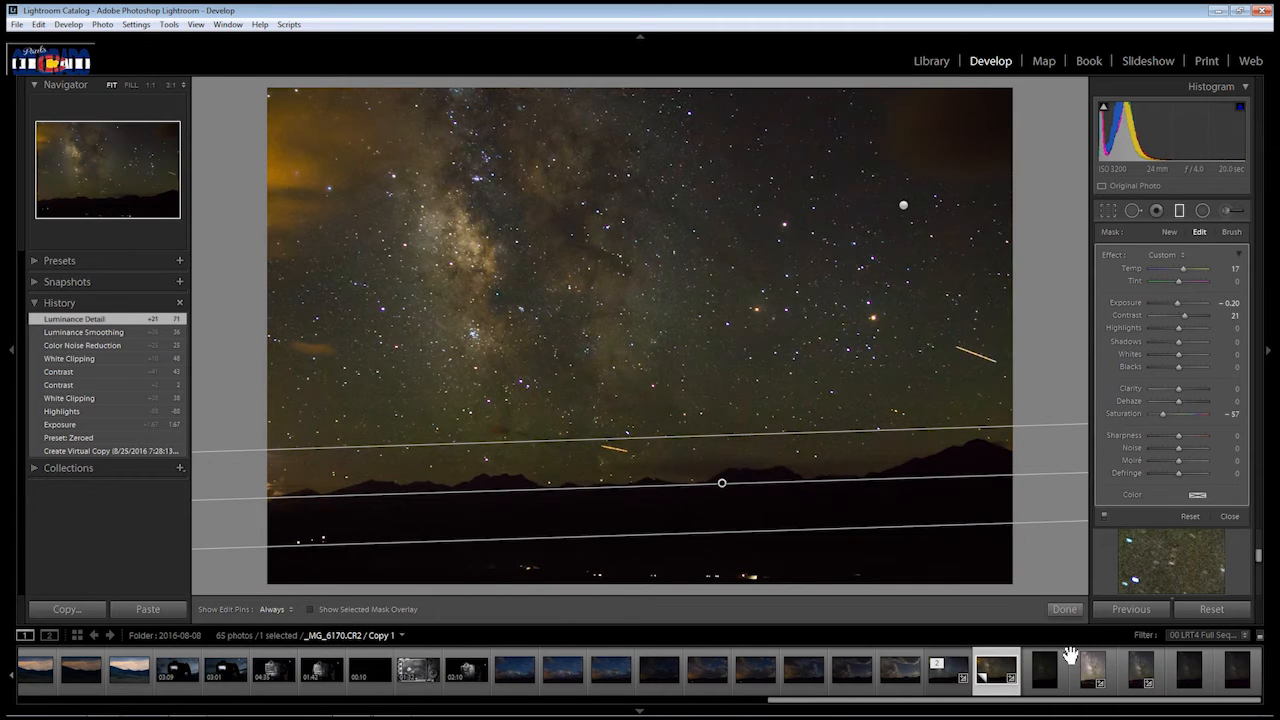
click(1078, 662)
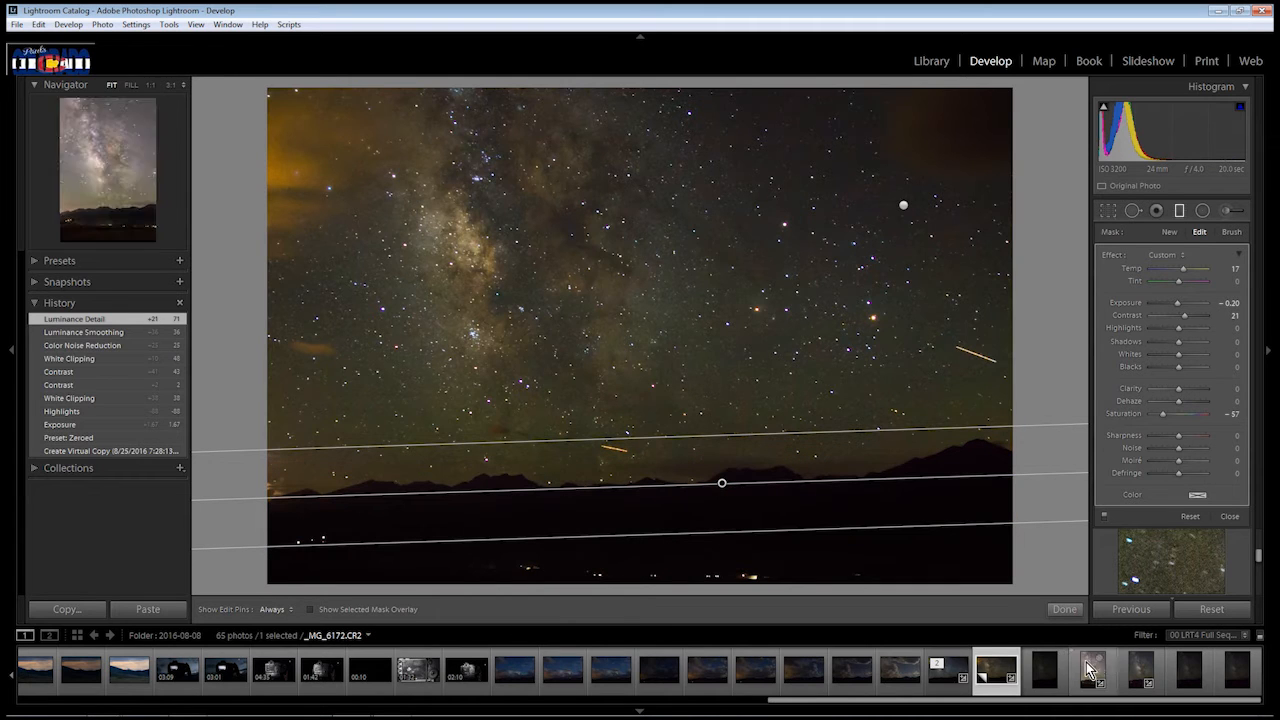
click(1104, 518)
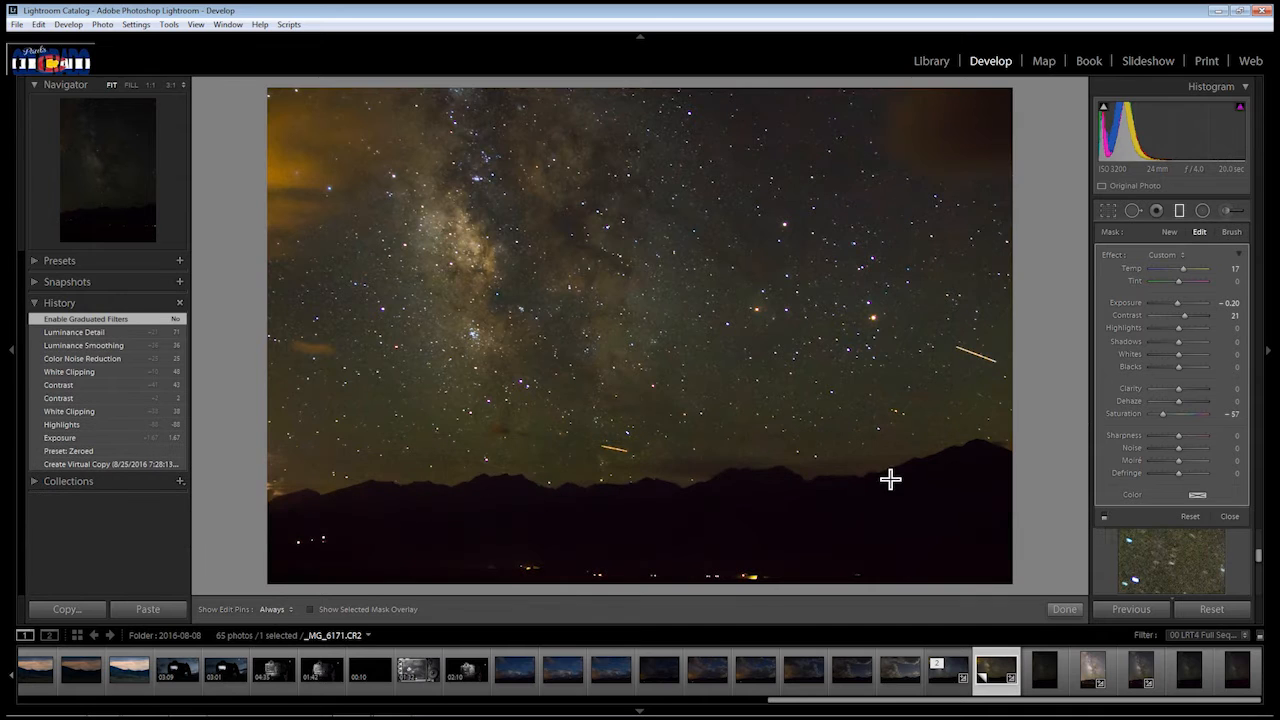
click(1104, 518)
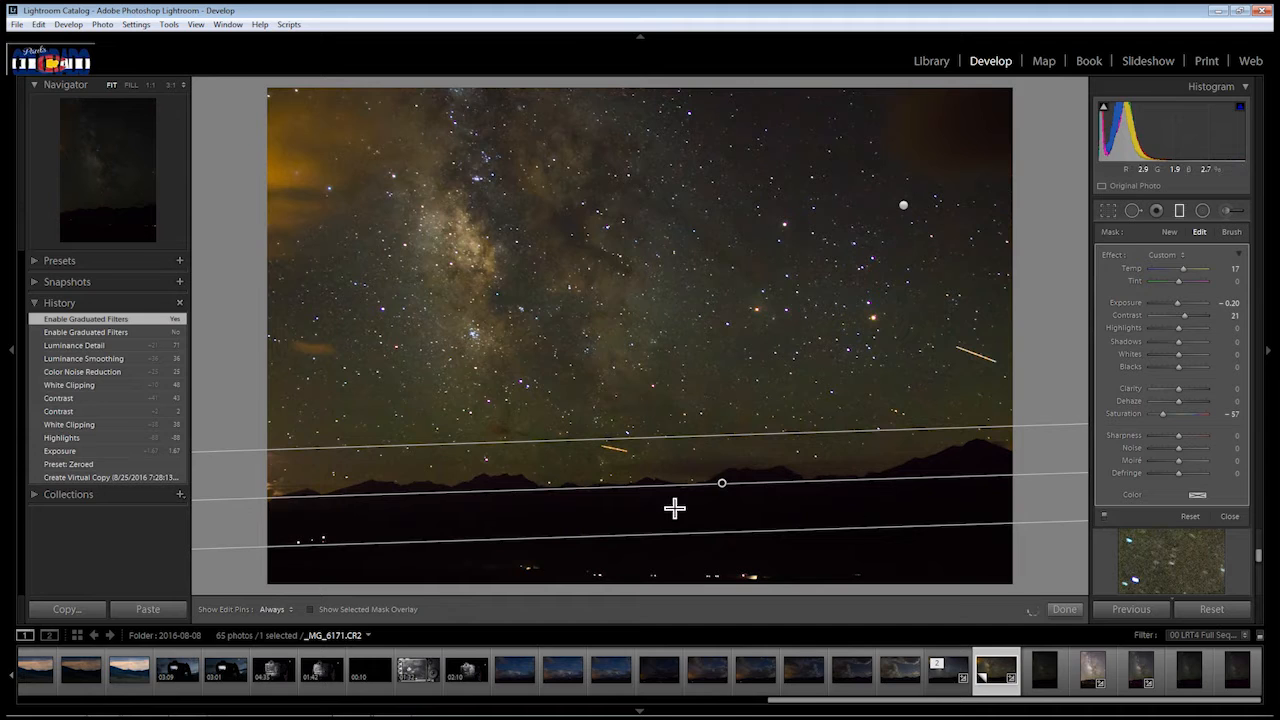
Step: Set Noise to 24 in the graduated filter over the mountain foreground and finish editing the filter
click(725, 488)
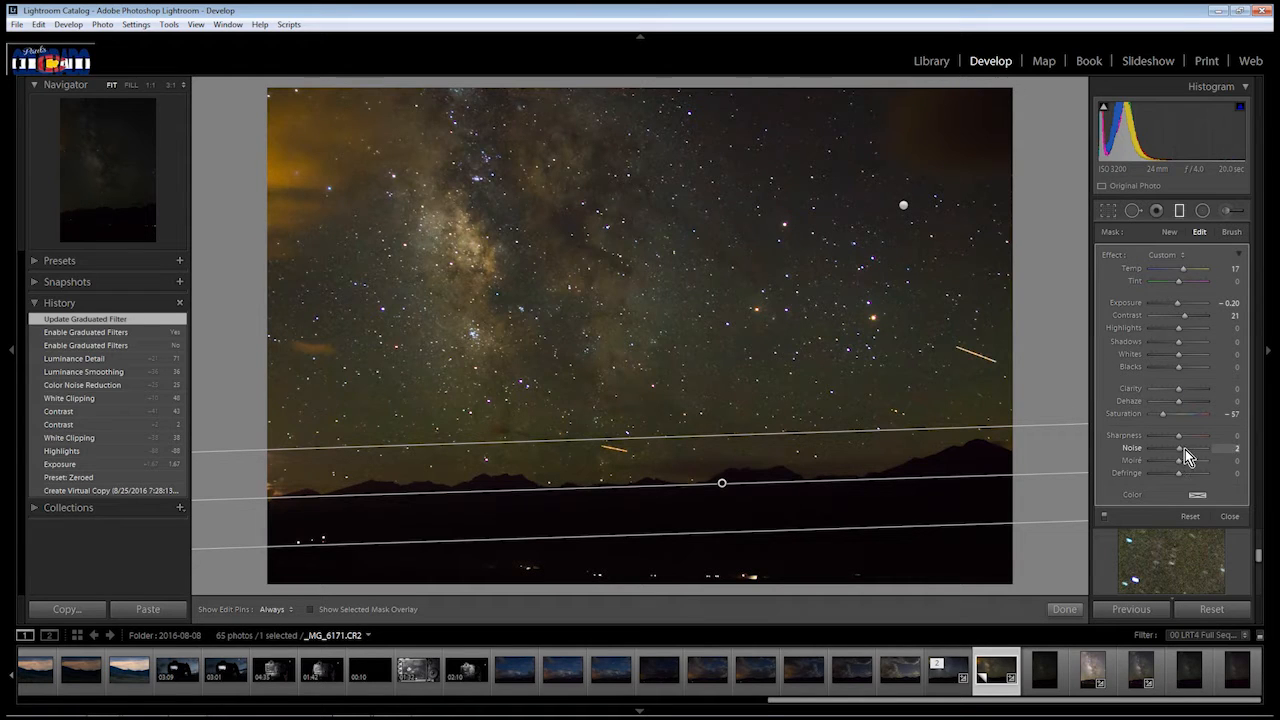
drag(1193, 456, 1186, 452)
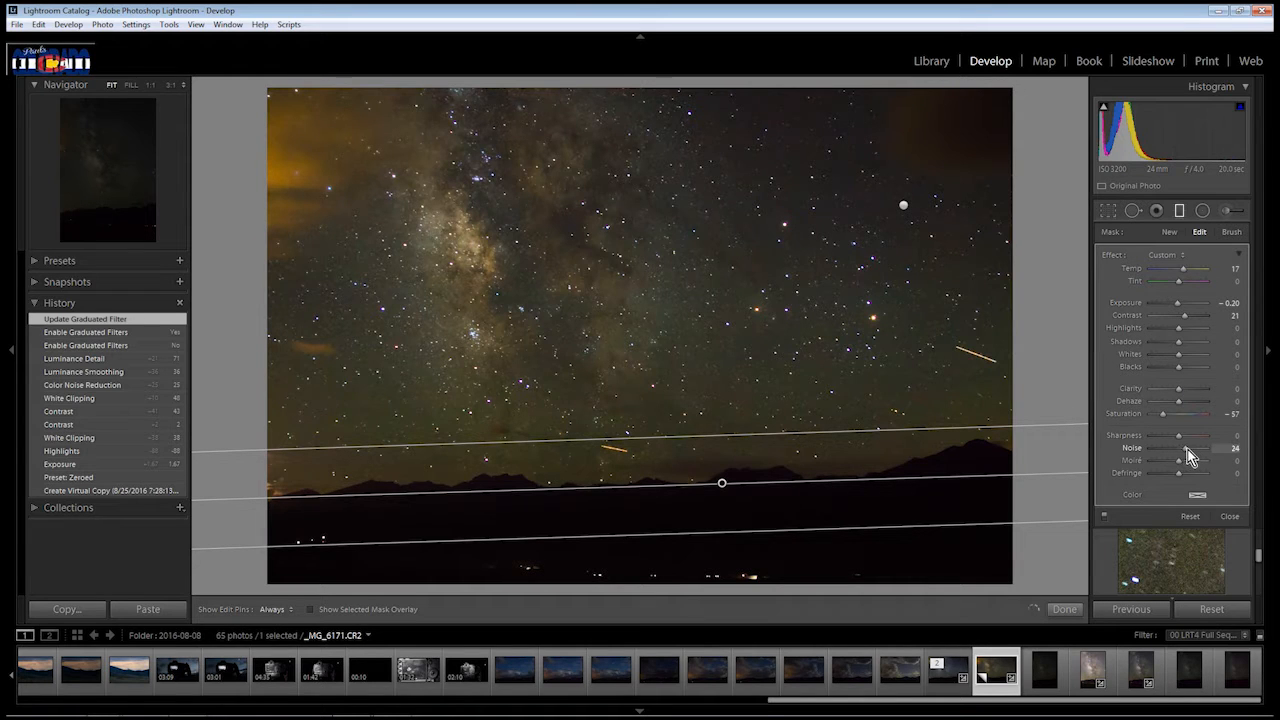
click(1064, 609)
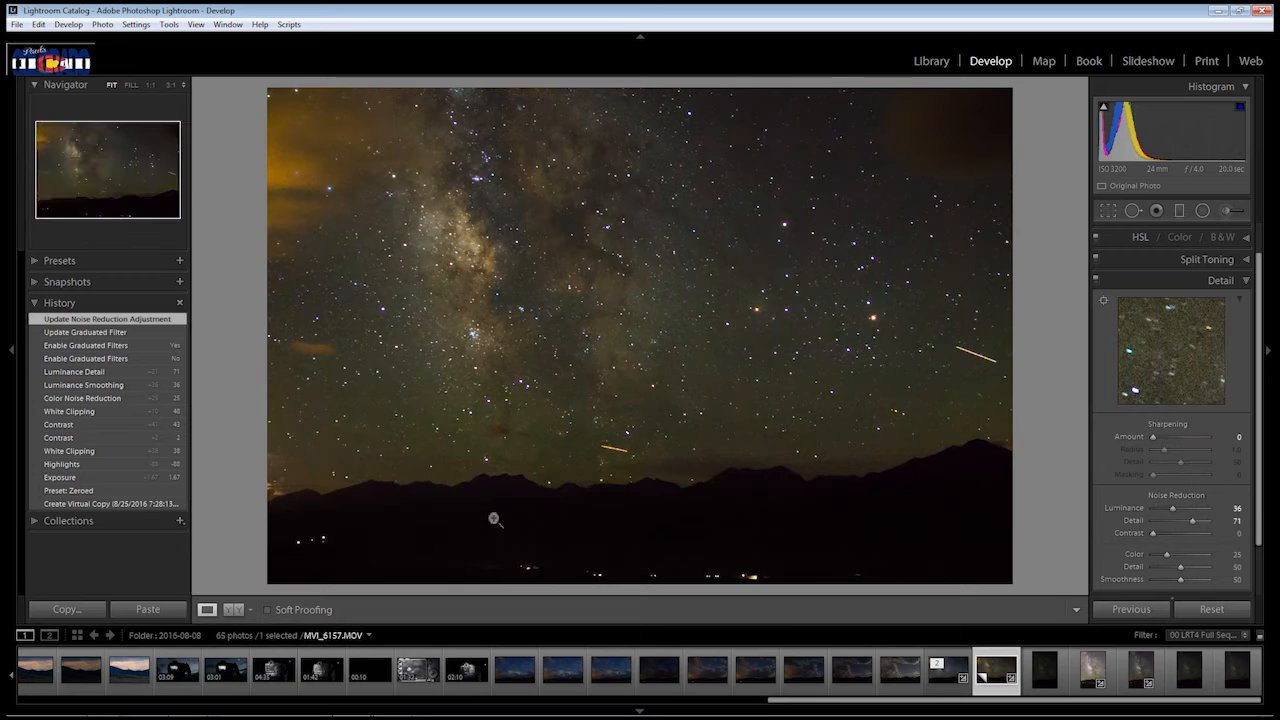
Step: Raise the Highlights region of the tone curve to +86
scroll(1200, 300, up, 3)
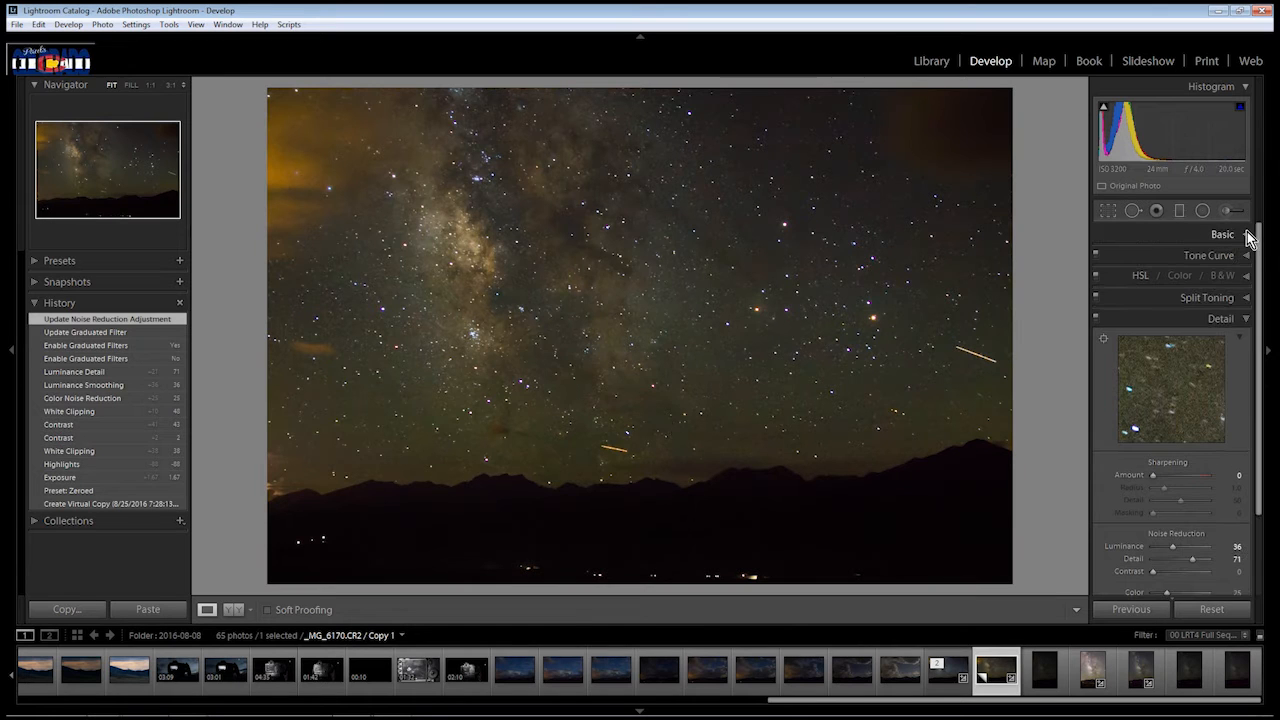
click(1245, 234)
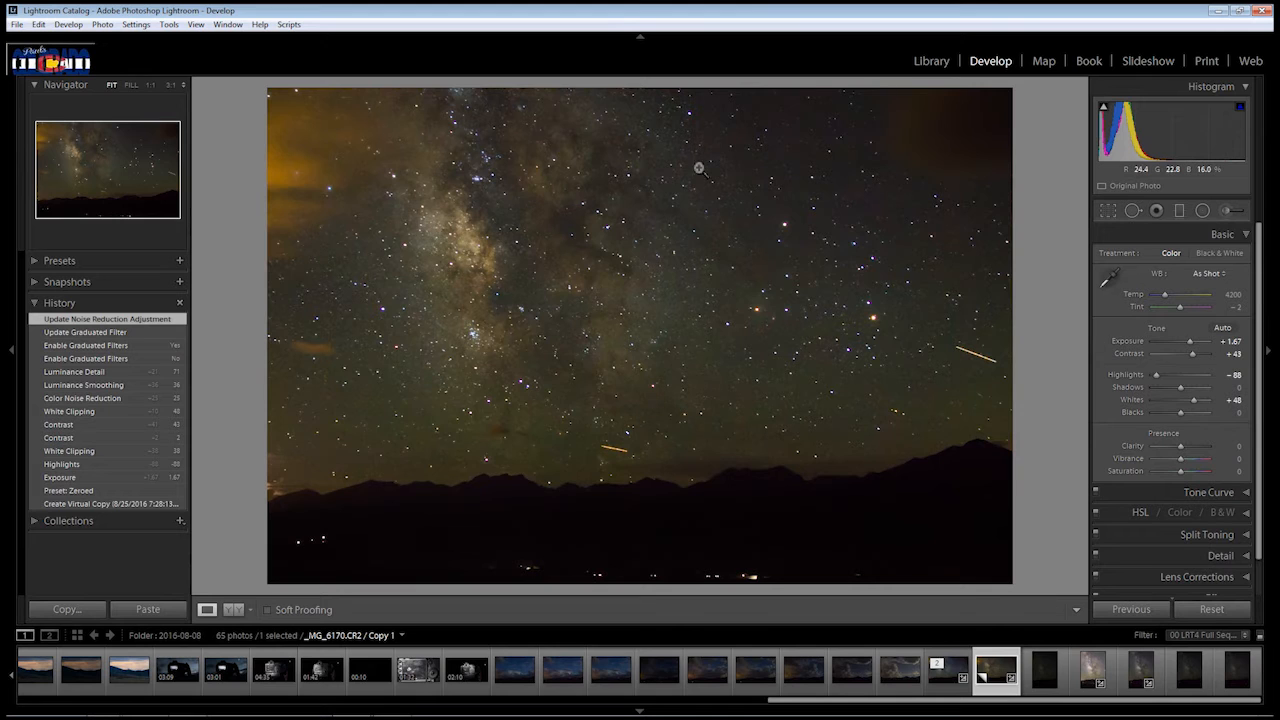
click(1245, 236)
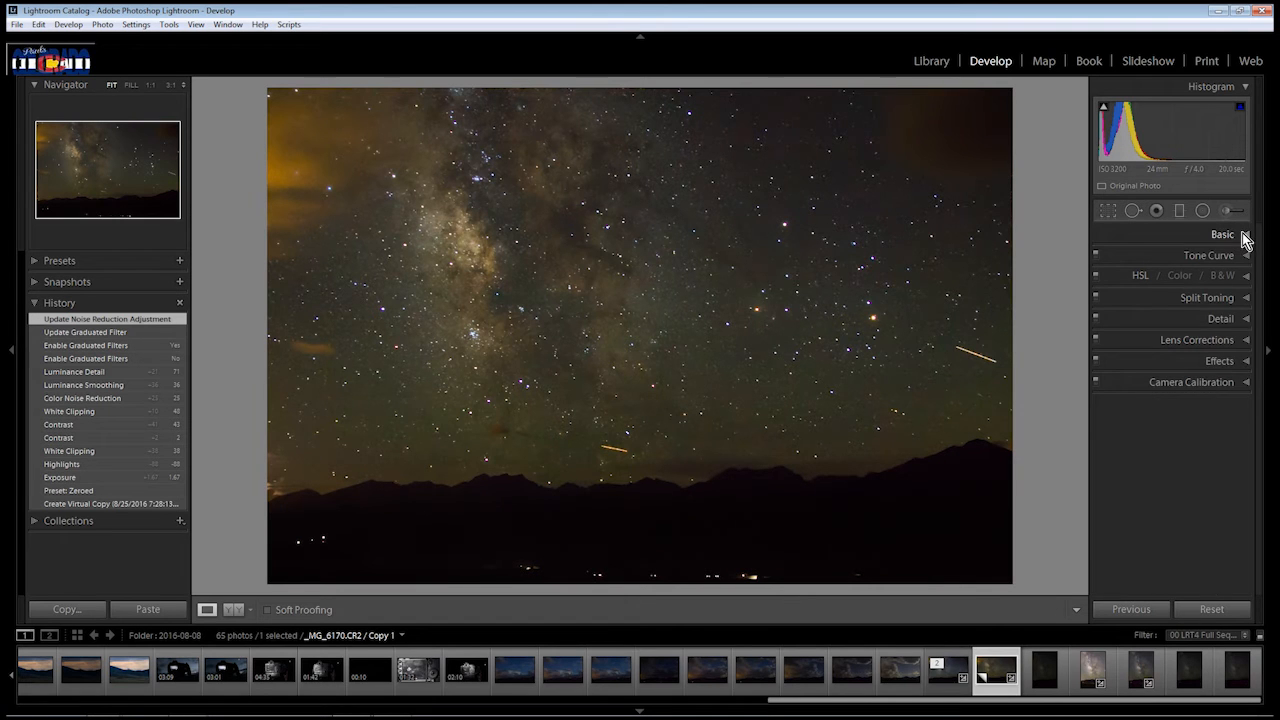
click(1245, 255)
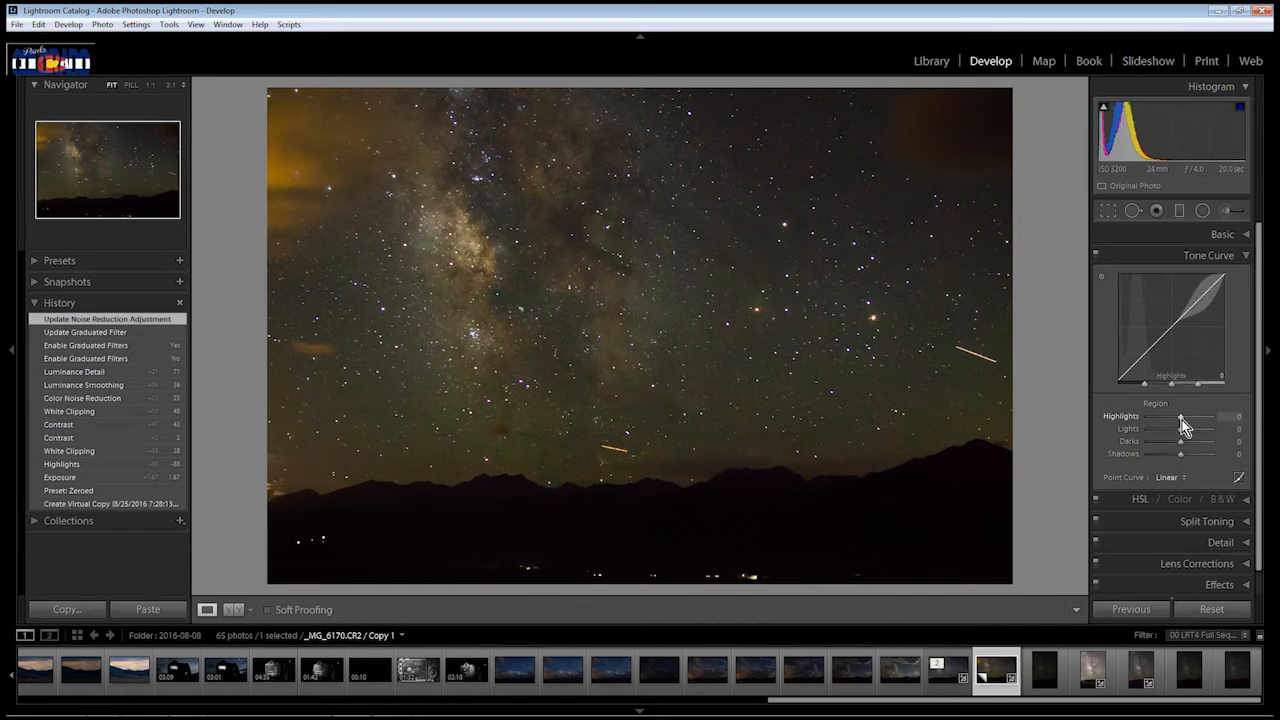
drag(1183, 425, 1213, 425)
drag(1210, 425, 1210, 425)
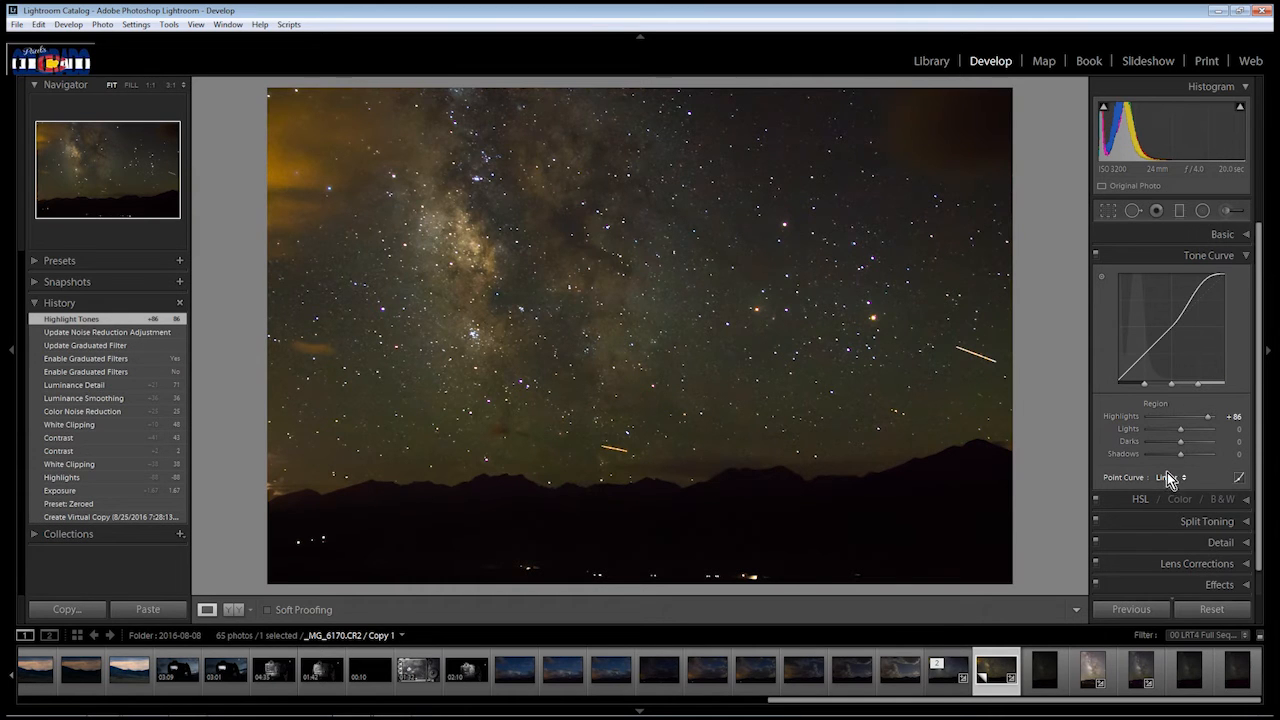
Step: Shape an S-curve in the RGB point curve by raising a point in the highlights and lowering one in the shadows
click(1240, 479)
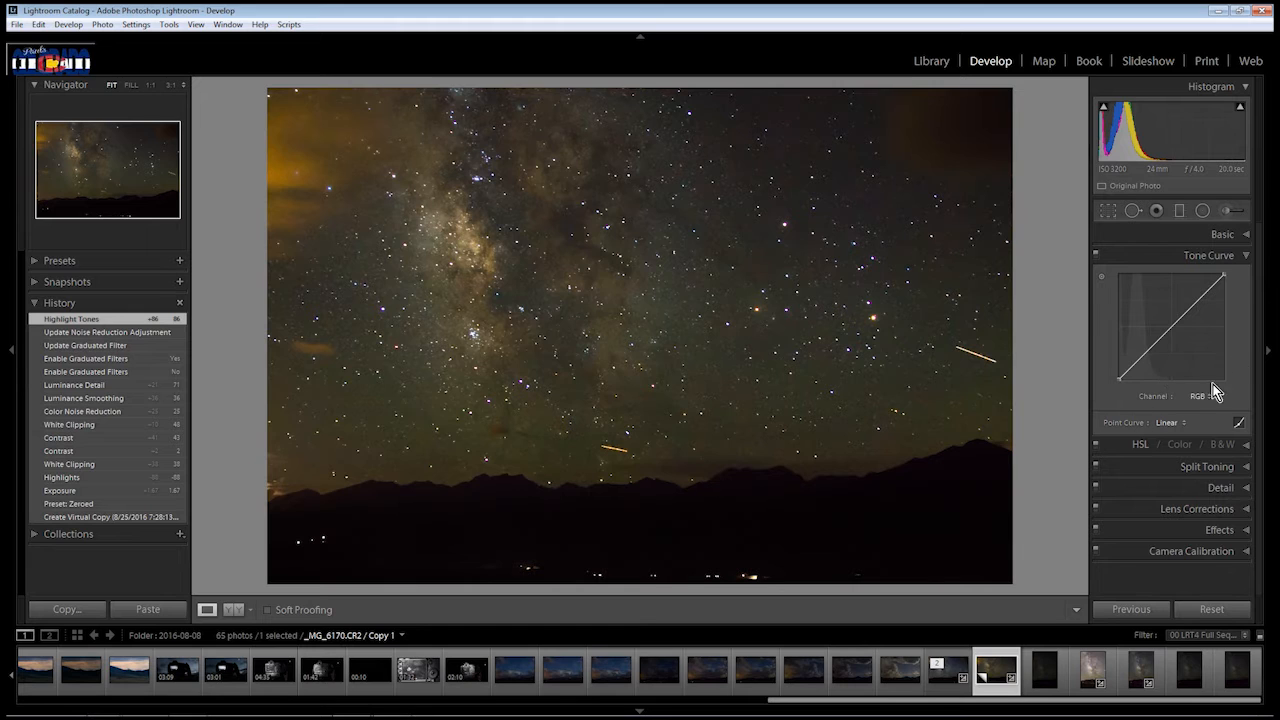
click(1199, 305)
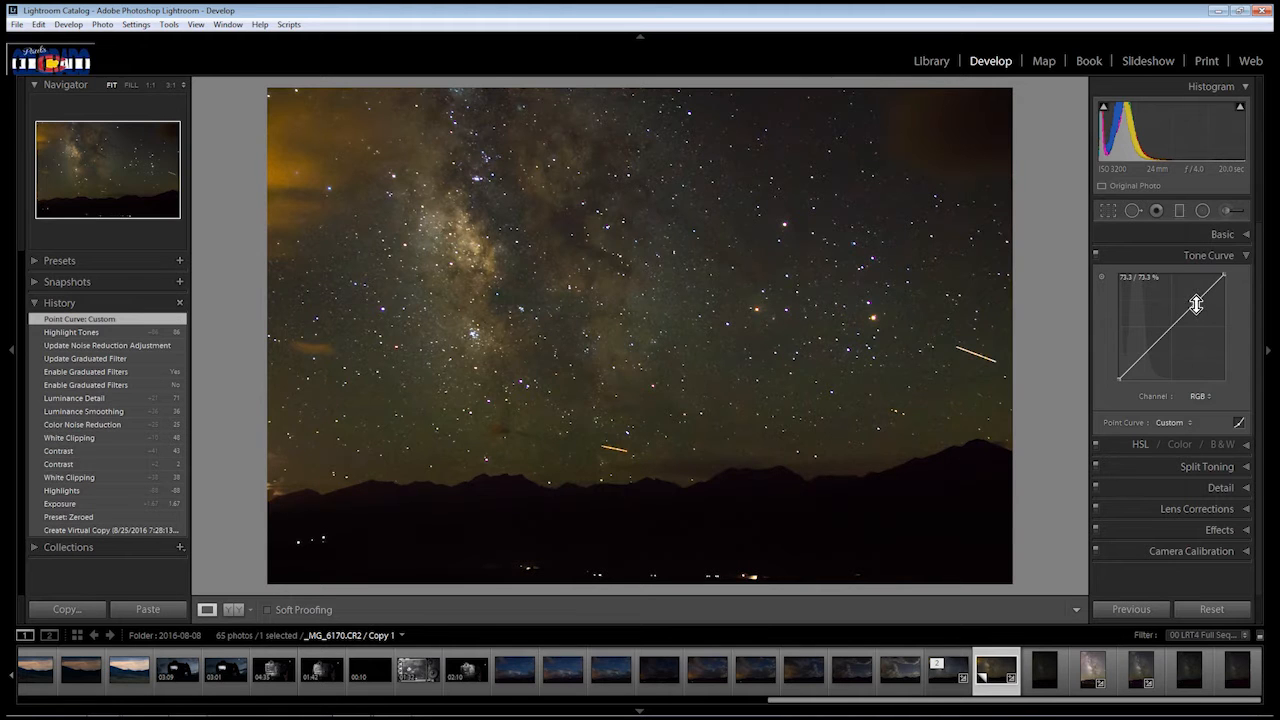
drag(1196, 305, 1196, 291)
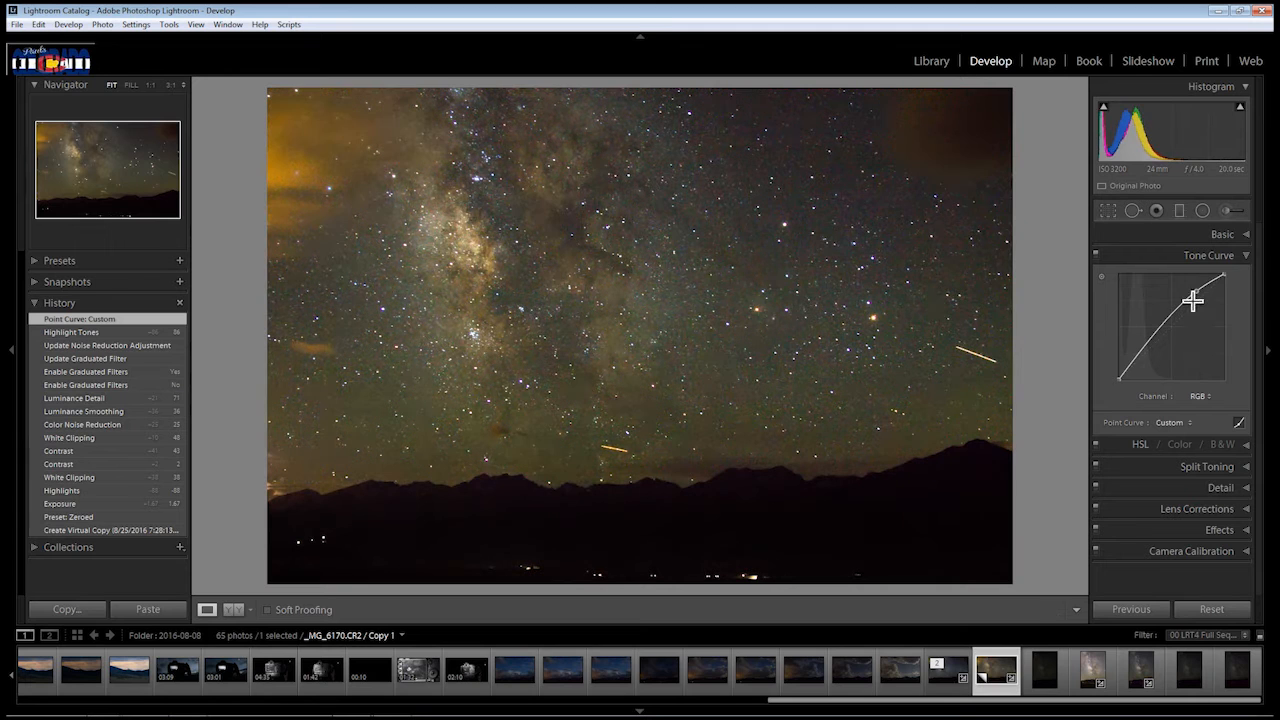
drag(1196, 292, 1195, 288)
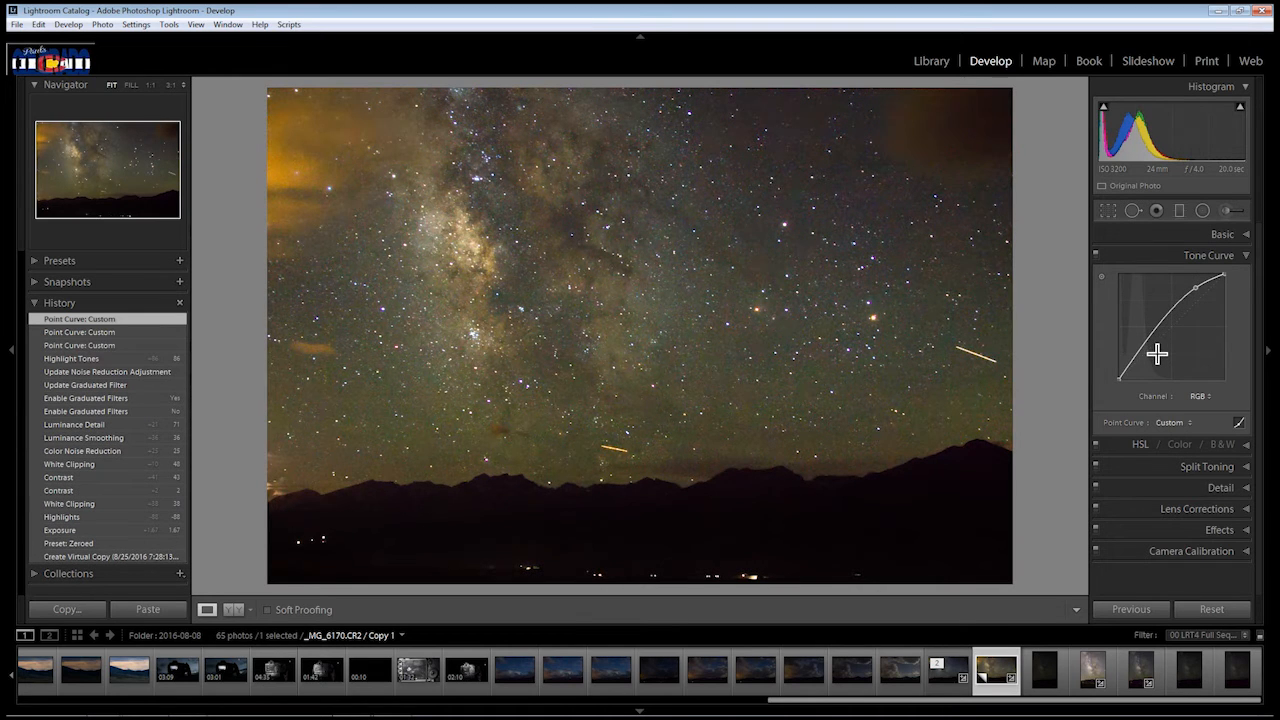
drag(1146, 354, 1144, 365)
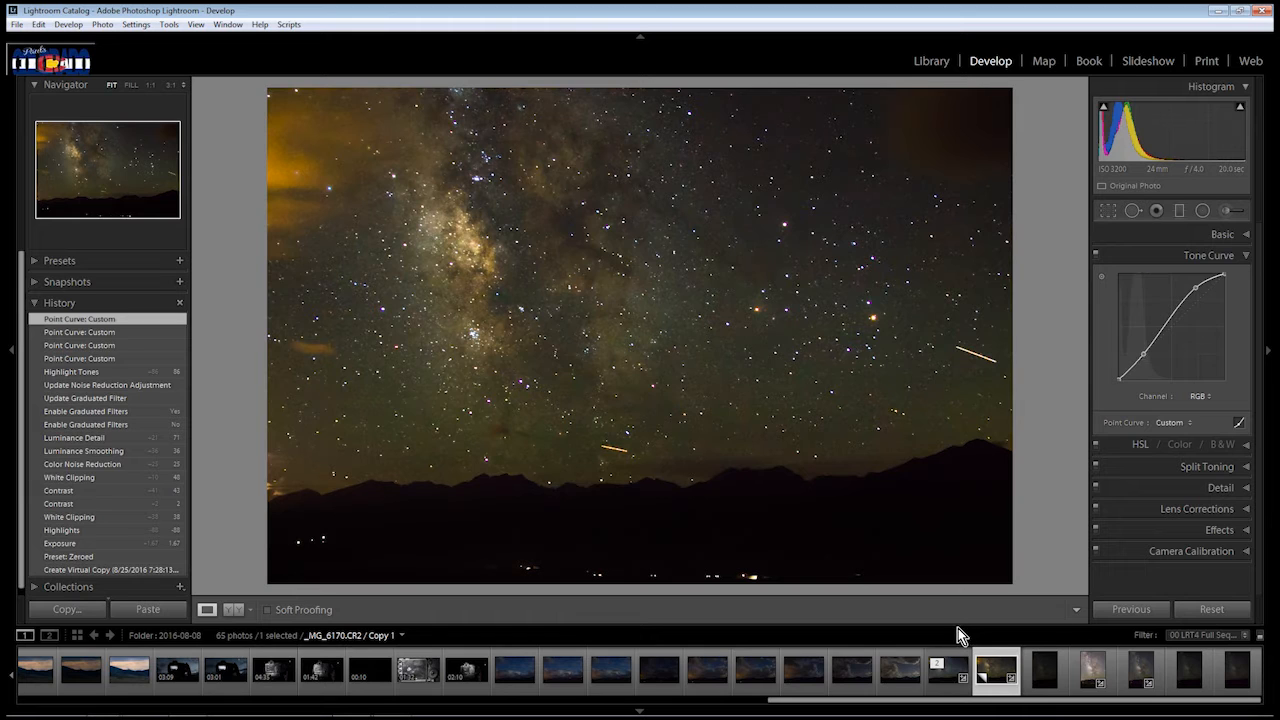
Step: Compare the edited virtual copy with the finished version of _MG_6170.CR2
click(947, 684)
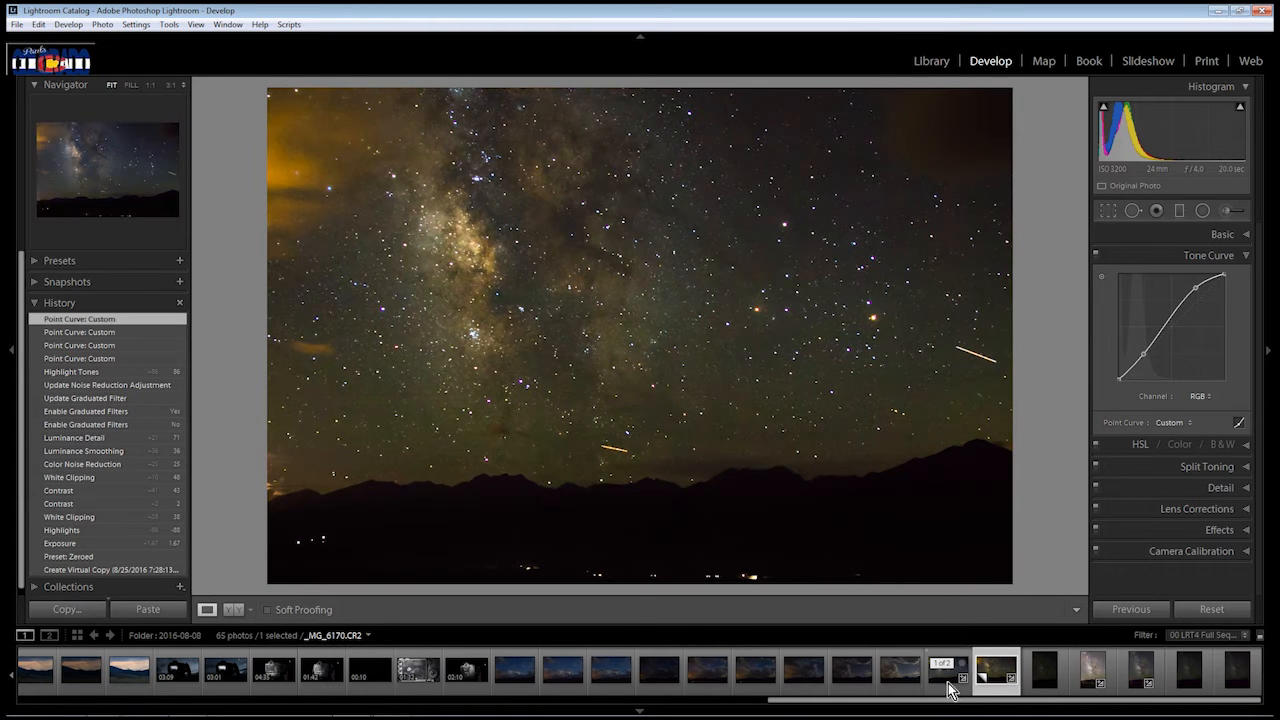
click(976, 688)
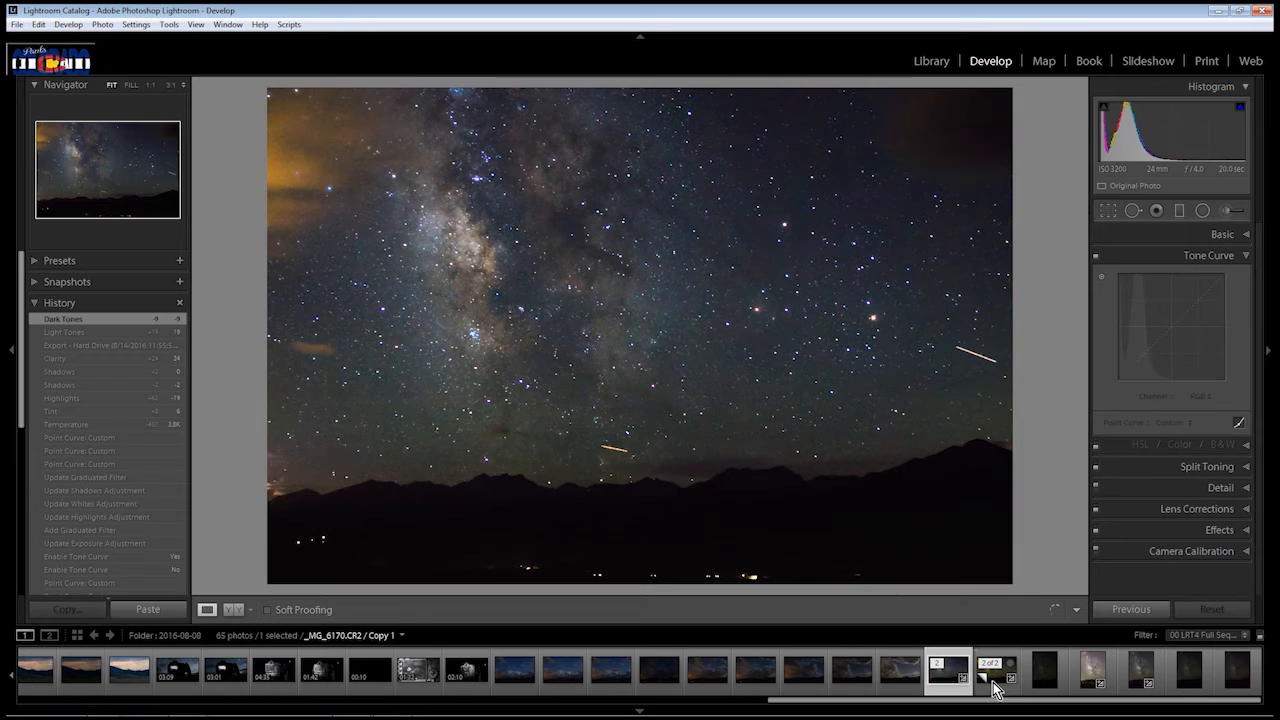
click(946, 678)
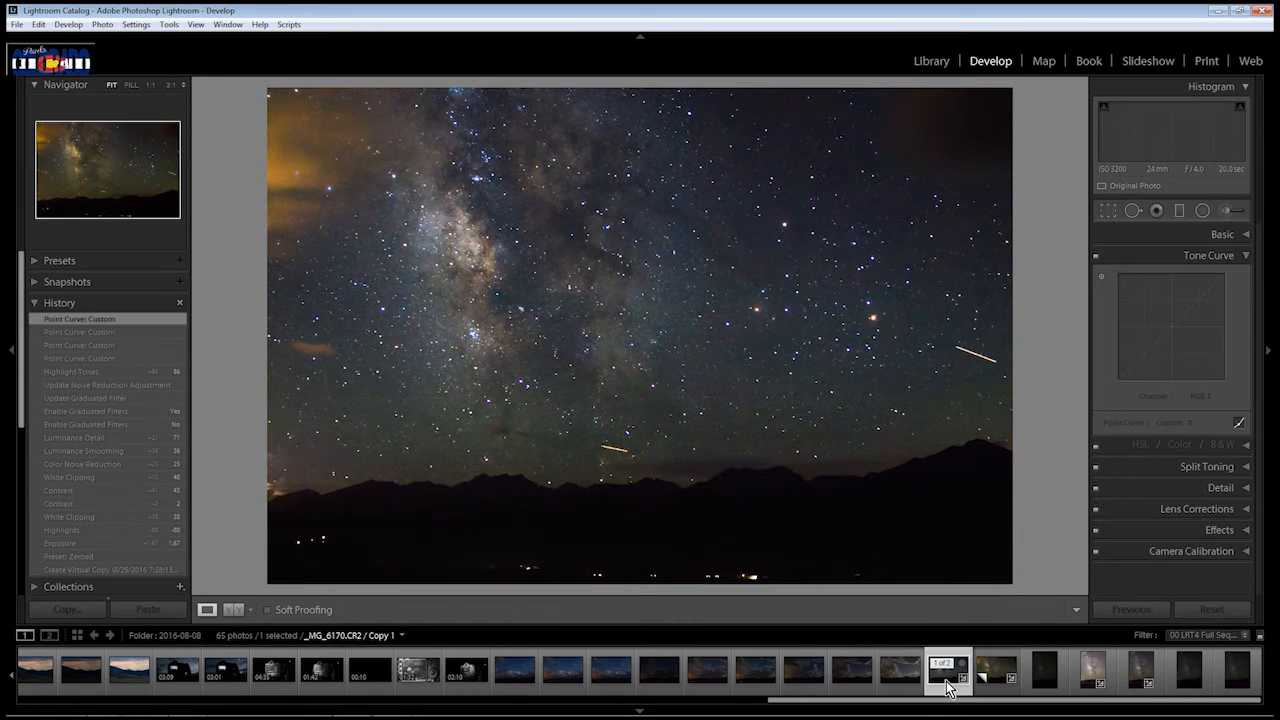
Step: Select the edited virtual copy and set its white balance Temp to 3750
click(994, 680)
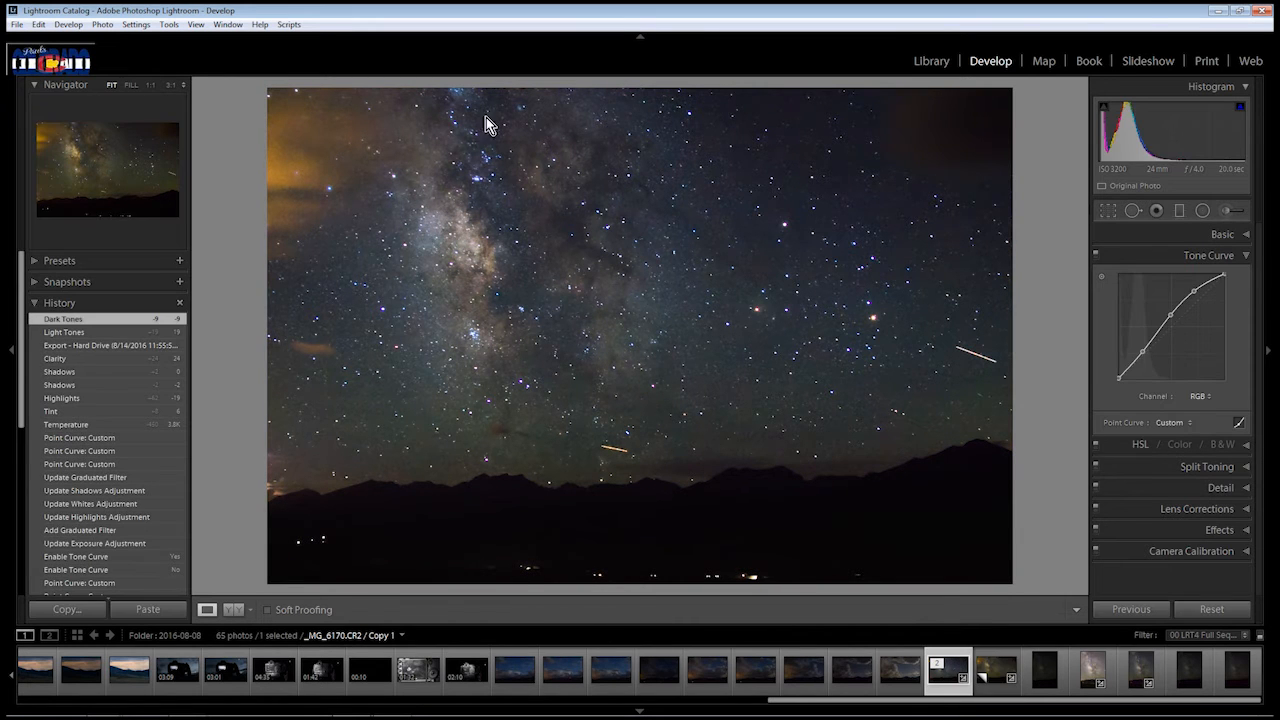
click(986, 678)
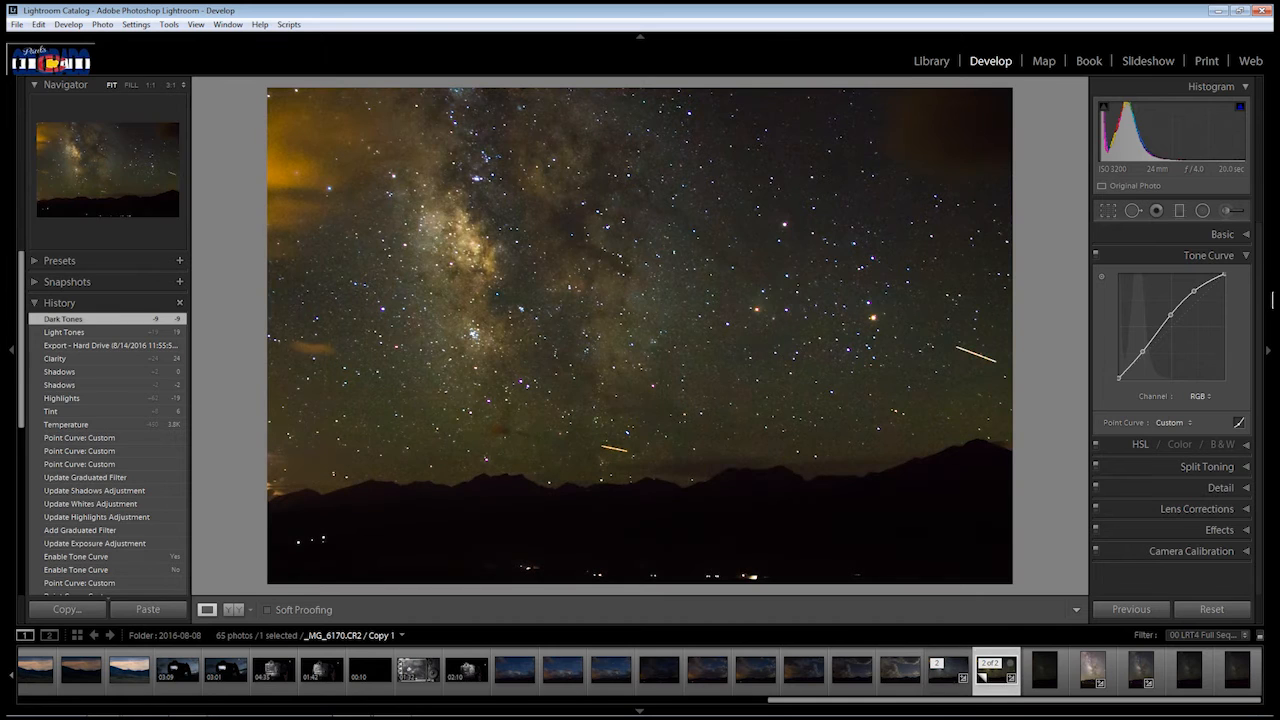
click(1245, 235)
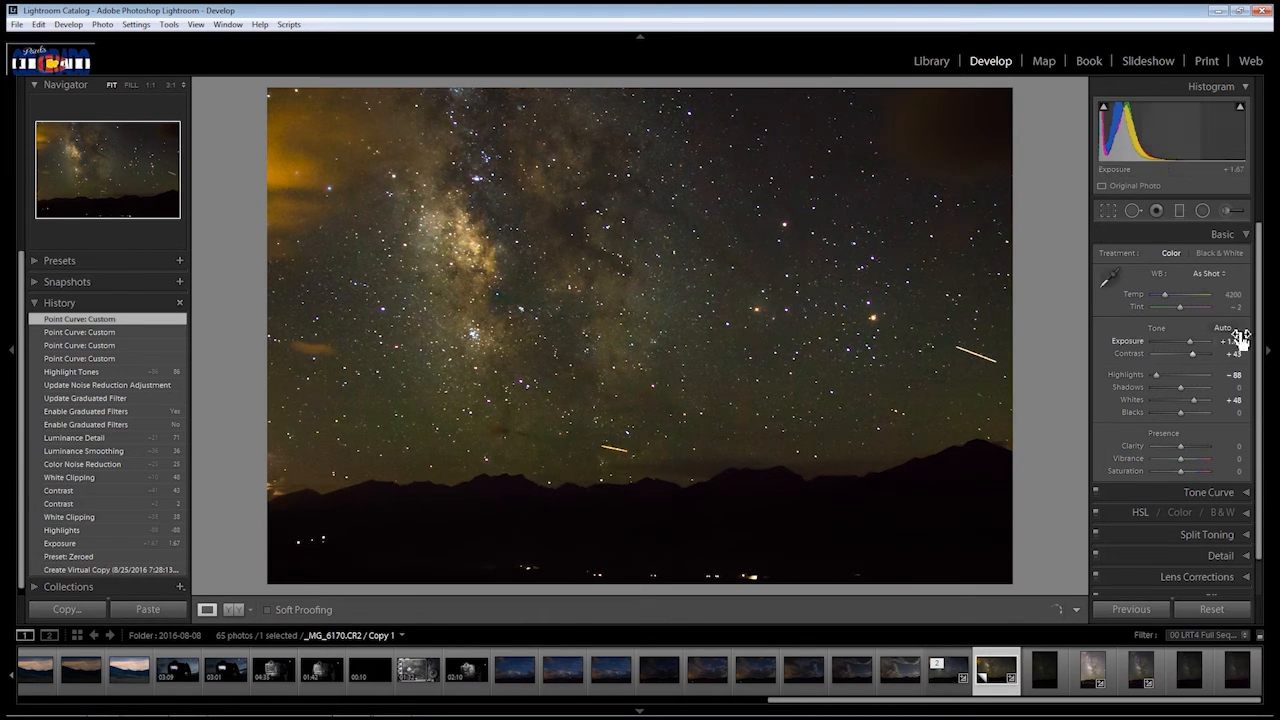
drag(1243, 300, 1226, 300)
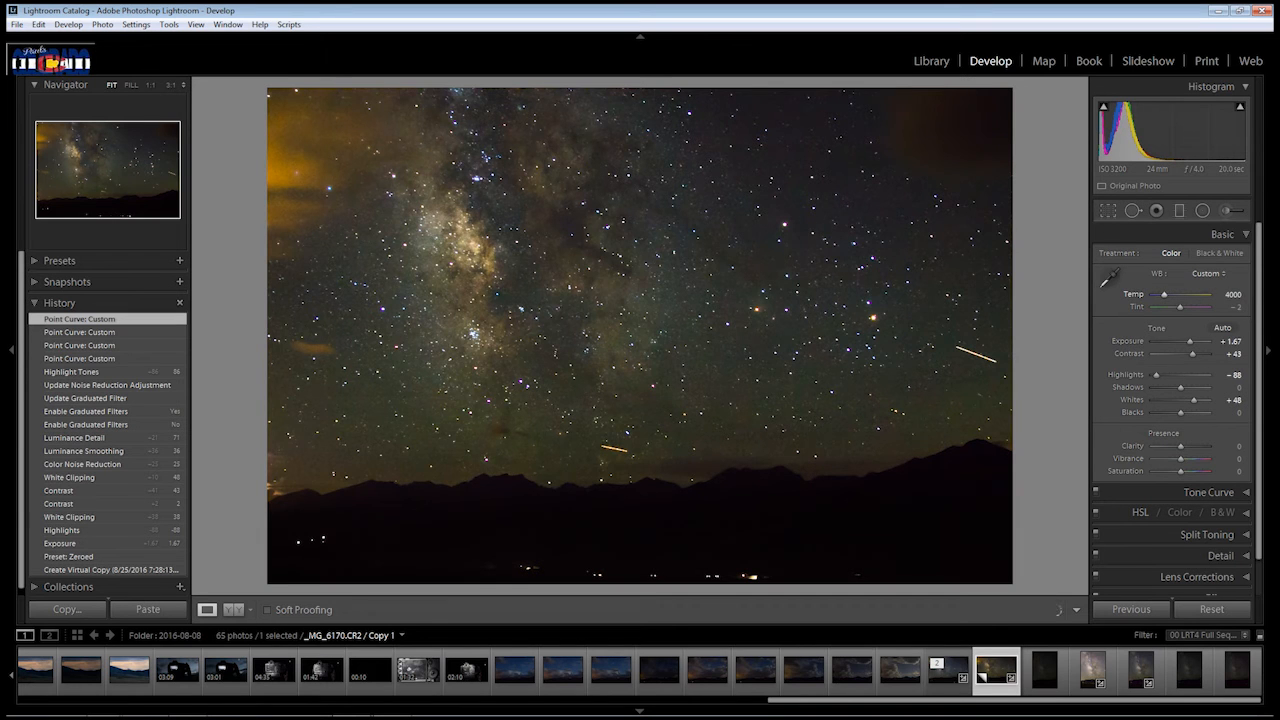
drag(1226, 300, 1221, 300)
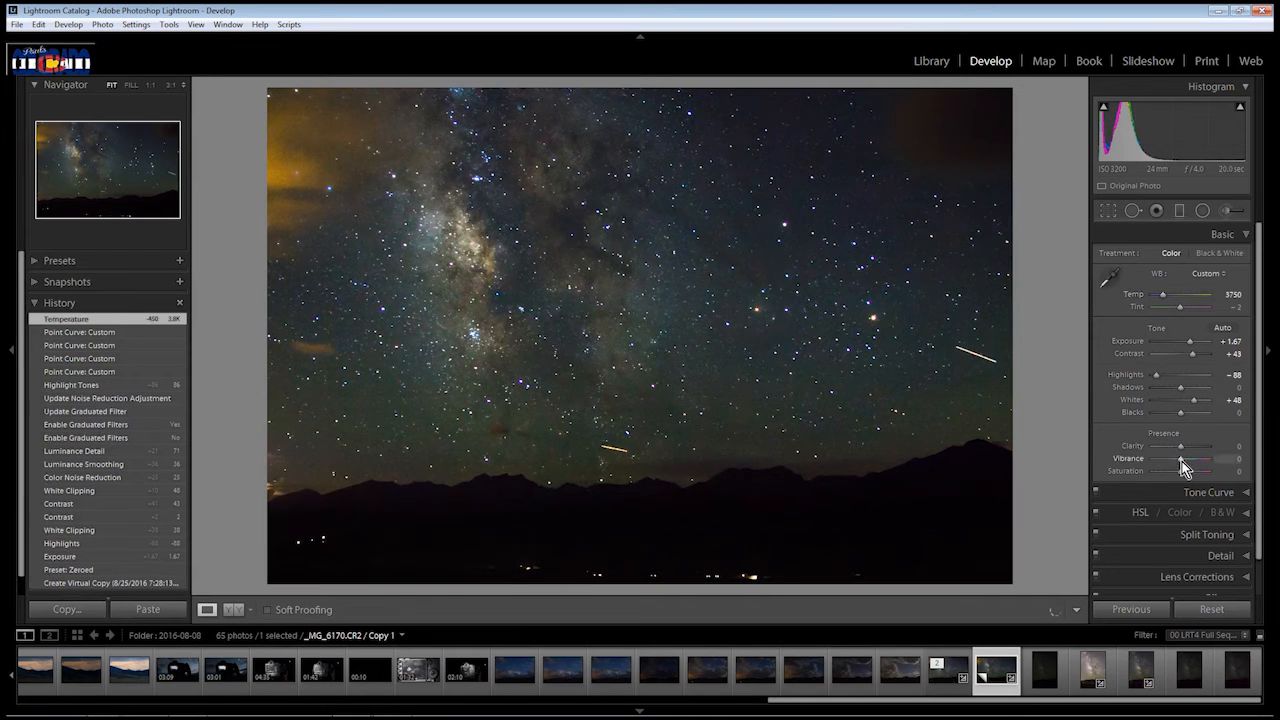
Step: Push Vibrance and Saturation to +100 to expose the color cast, set Tint to 0, and reset both boosts to 0
drag(1180, 461, 1242, 472)
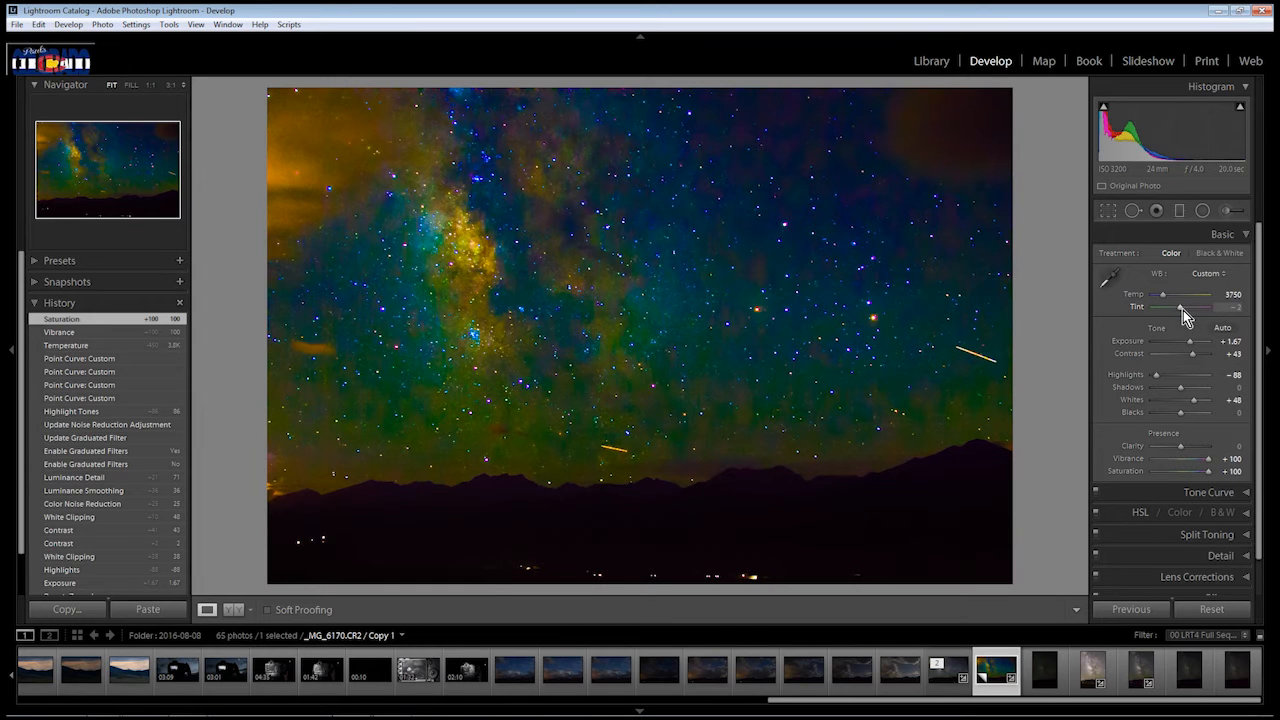
drag(1183, 310, 1183, 311)
drag(1184, 309, 1184, 309)
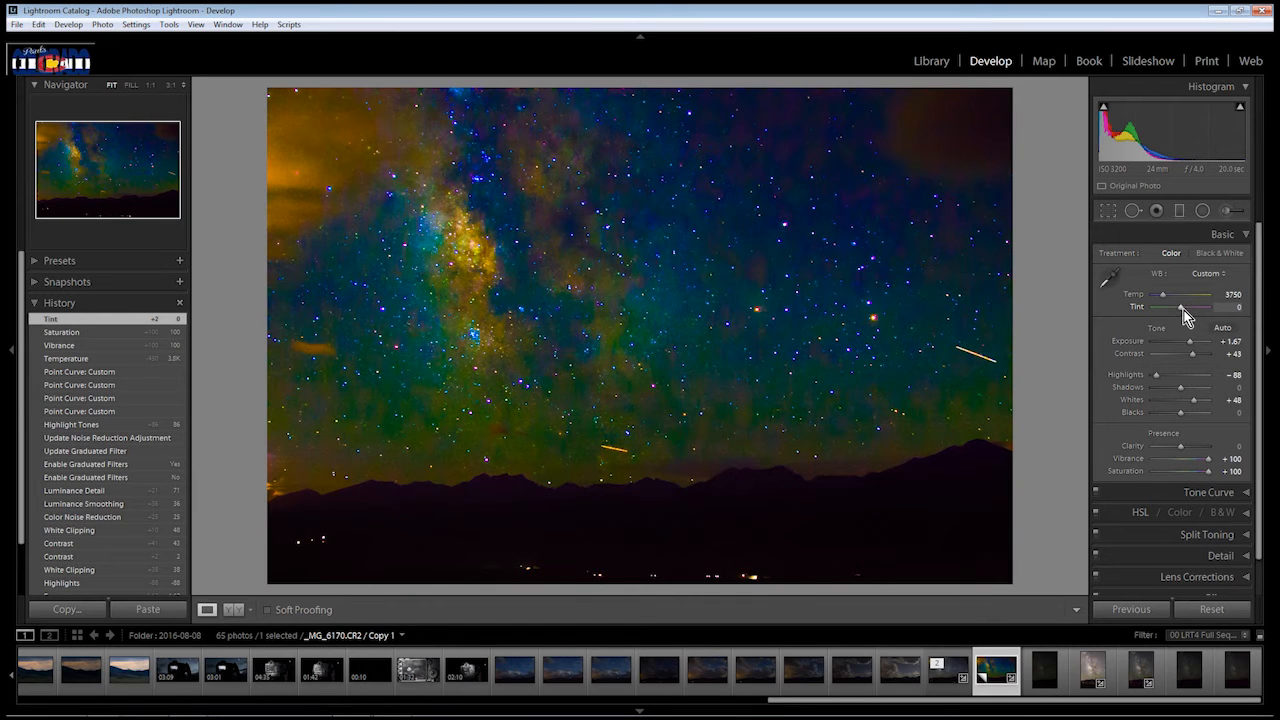
double_click(1207, 460)
double_click(1210, 475)
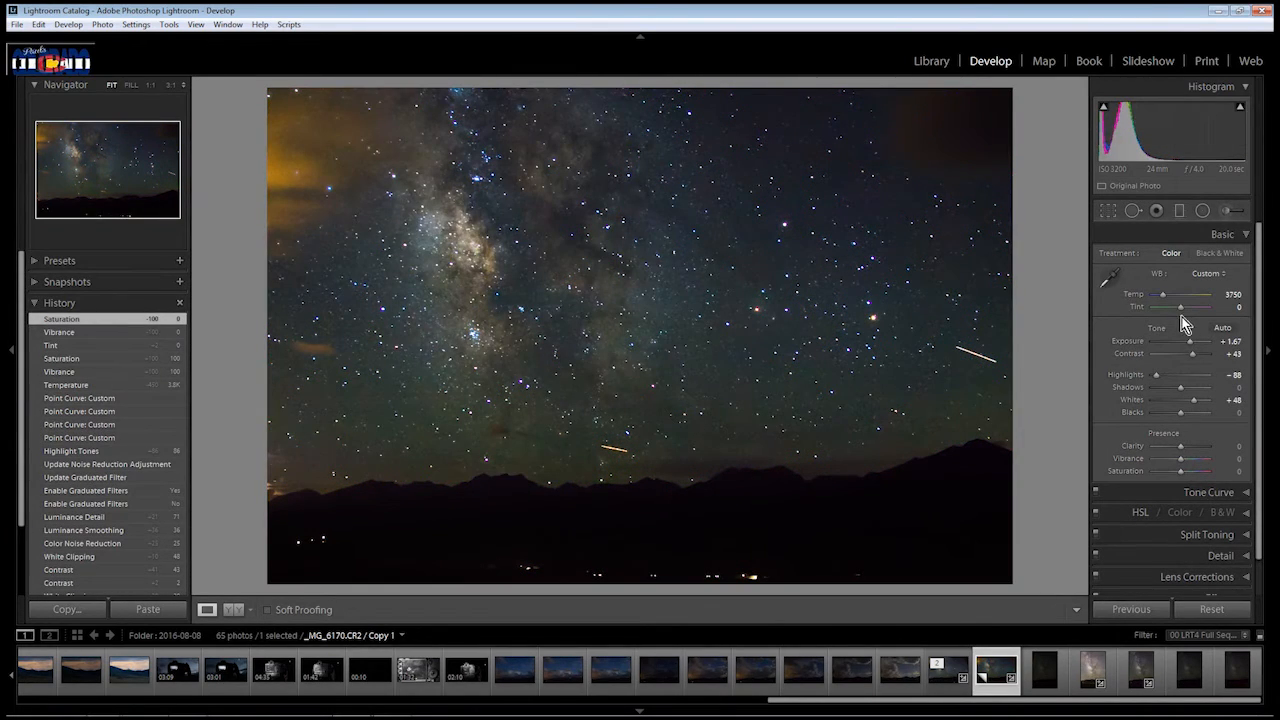
Step: Set the white balance Tint to +7
drag(1181, 311, 1181, 311)
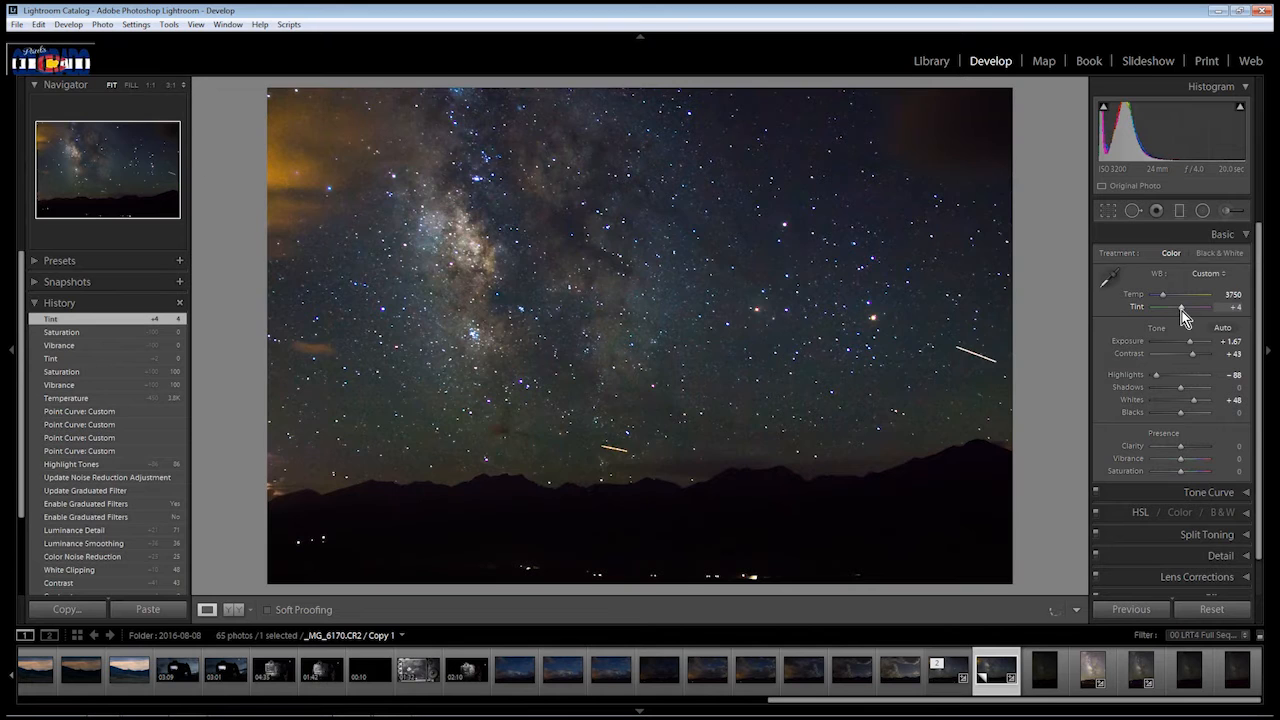
drag(1199, 310, 1183, 310)
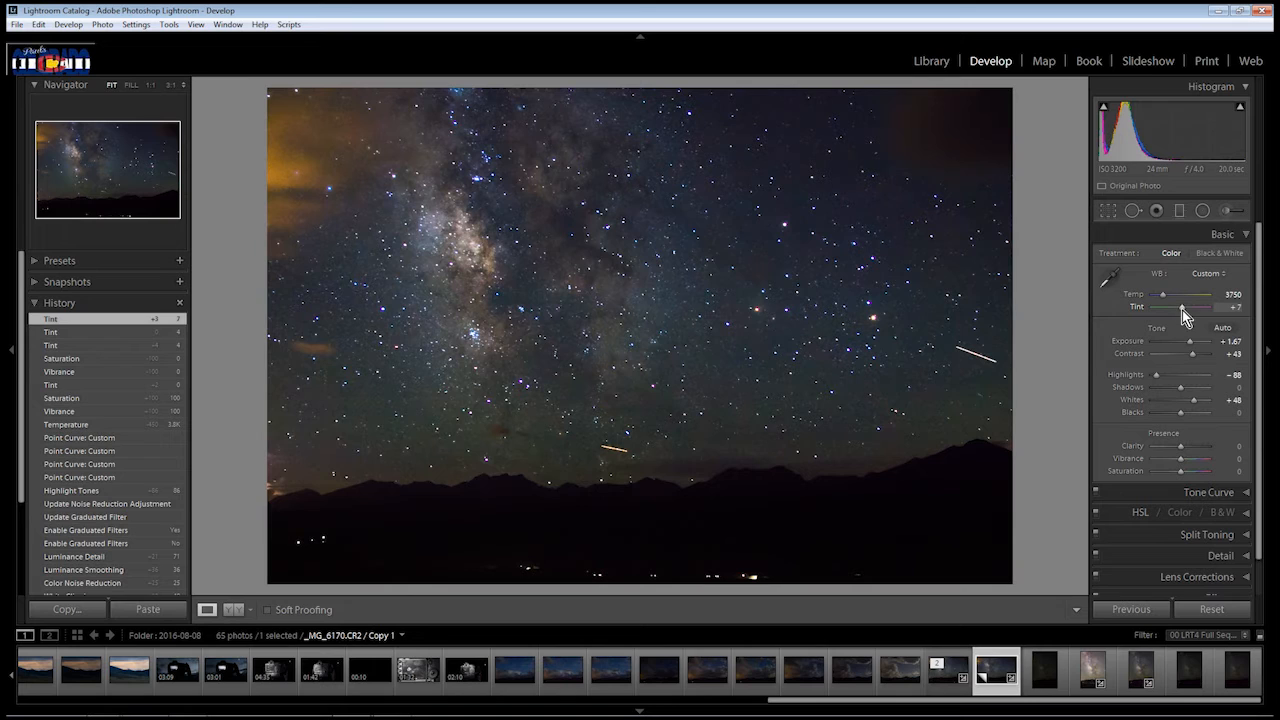
Step: Examine the bright stars in the upper right part of the sky at high magnification for color fringing
click(760, 312)
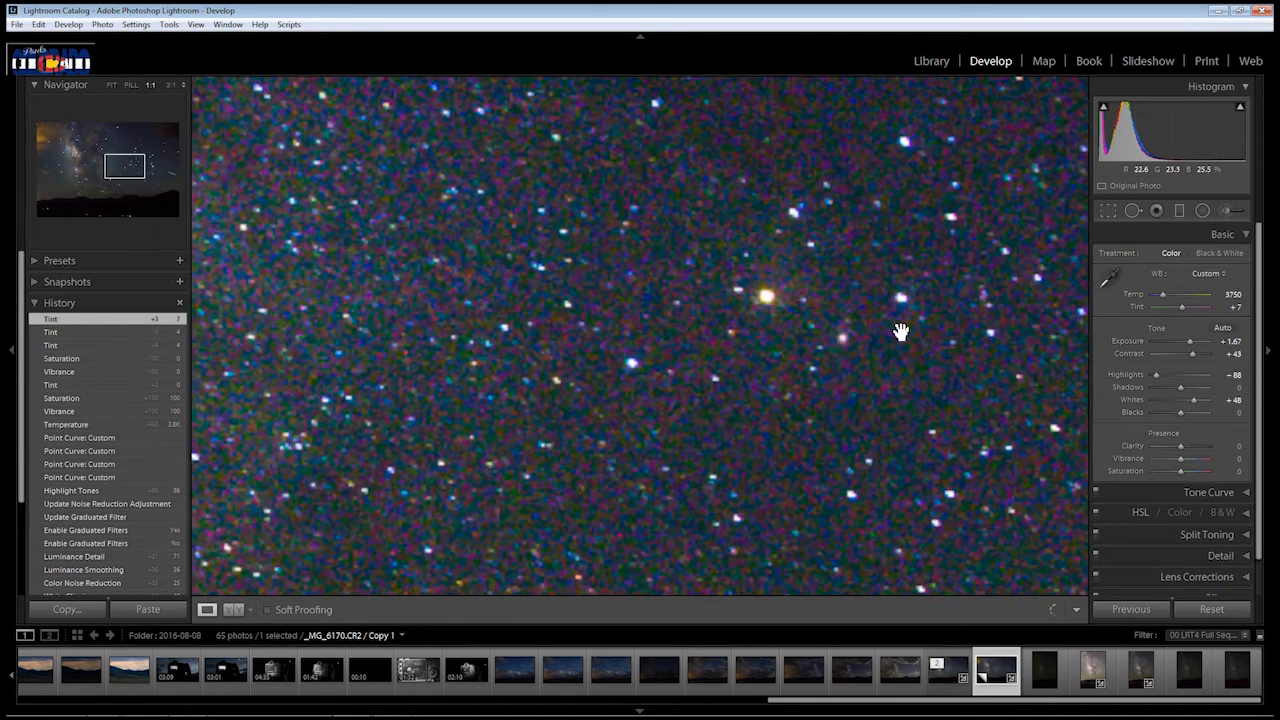
drag(923, 343, 820, 357)
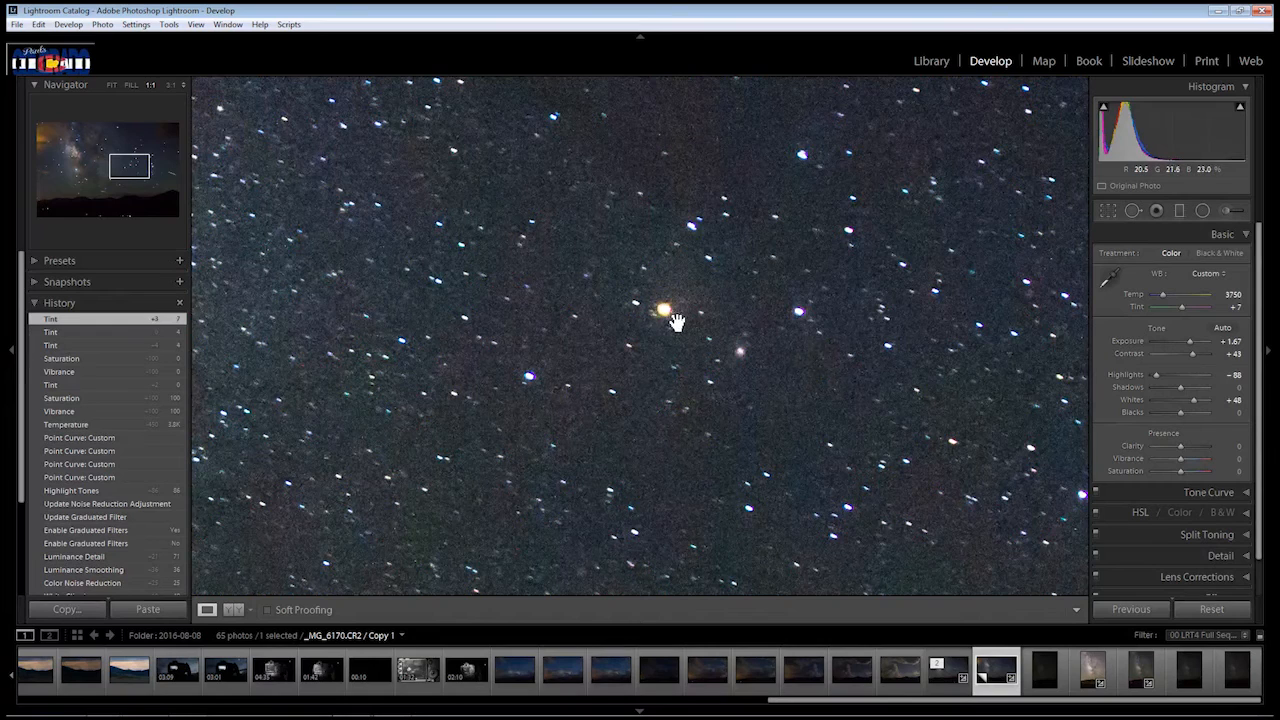
click(172, 84)
drag(822, 248, 783, 348)
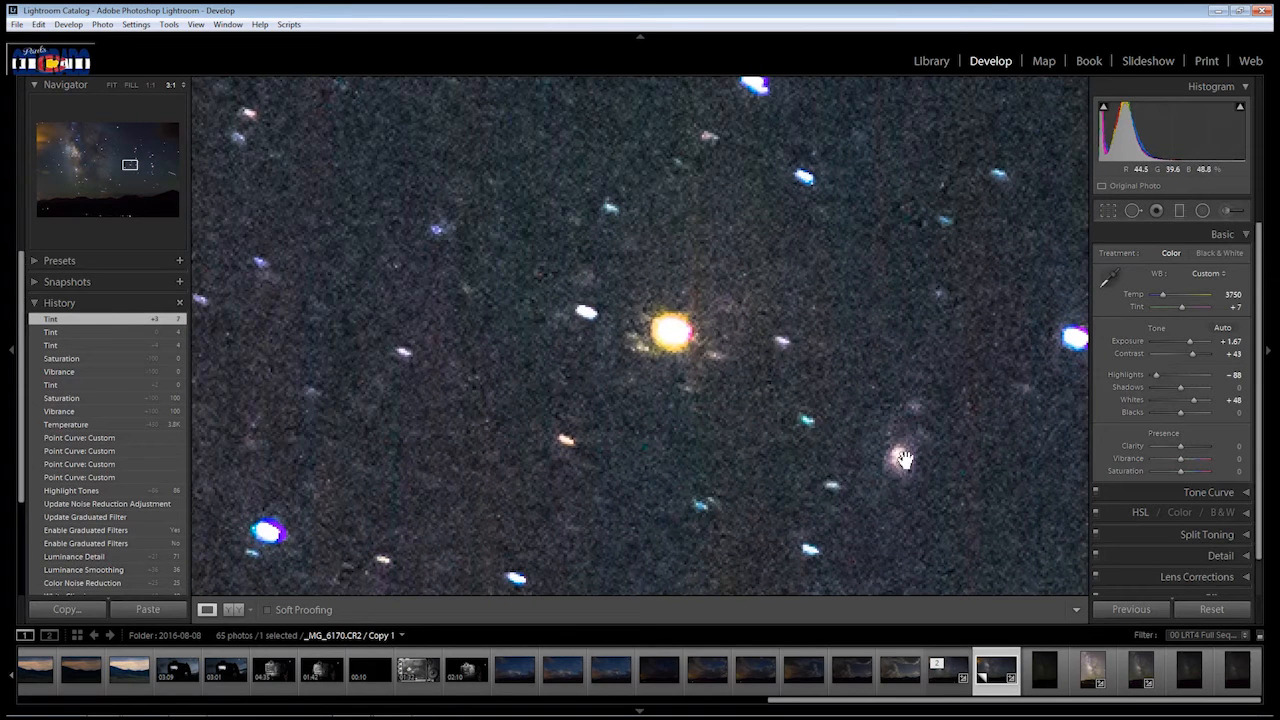
drag(1014, 394, 811, 446)
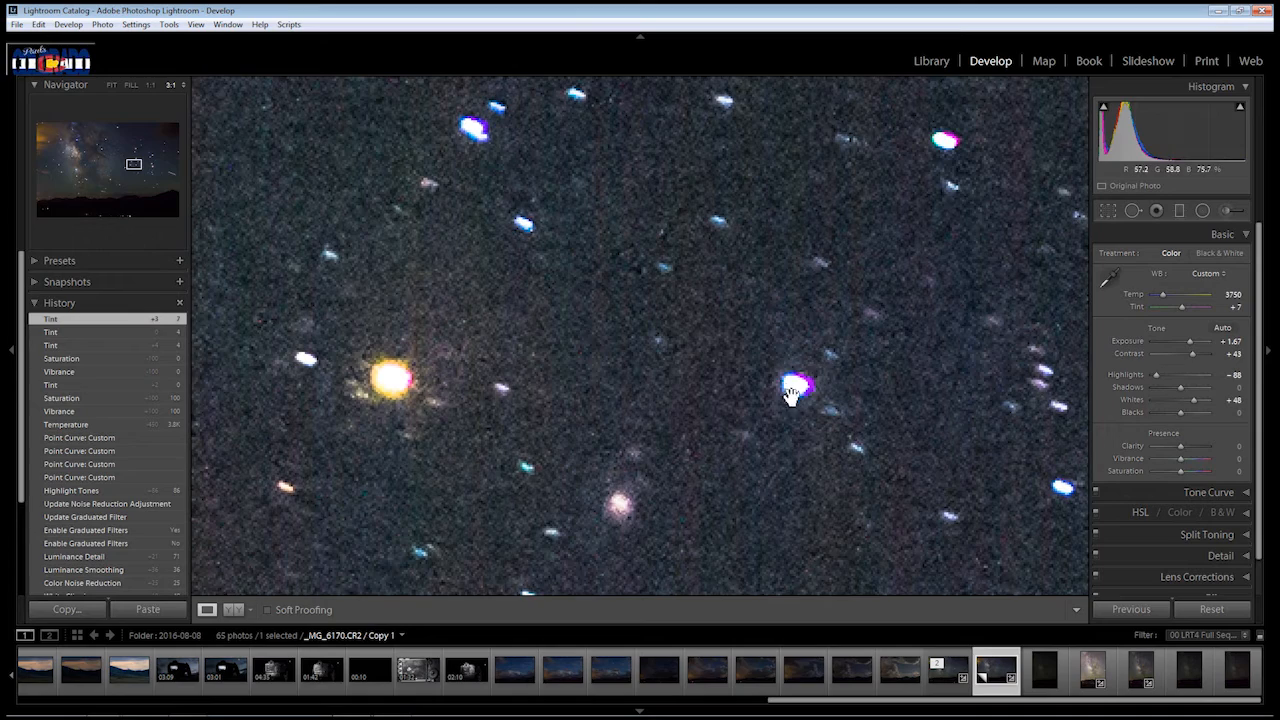
click(612, 331)
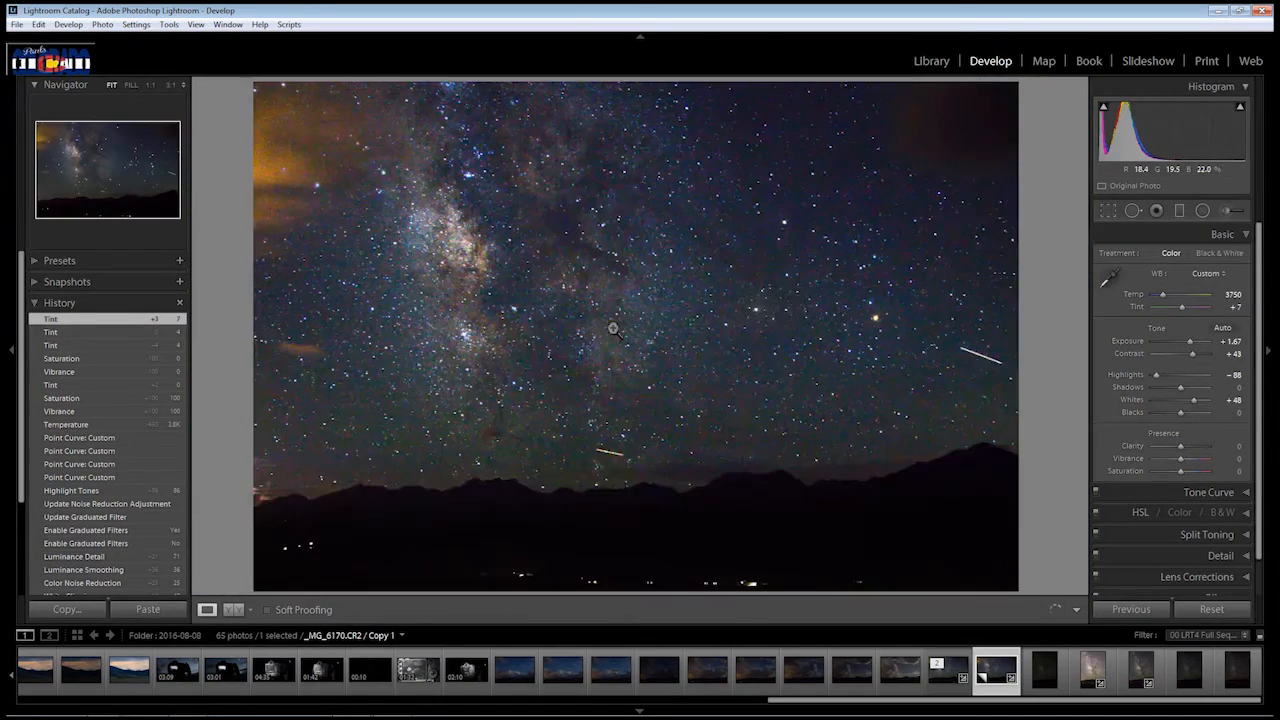
click(150, 85)
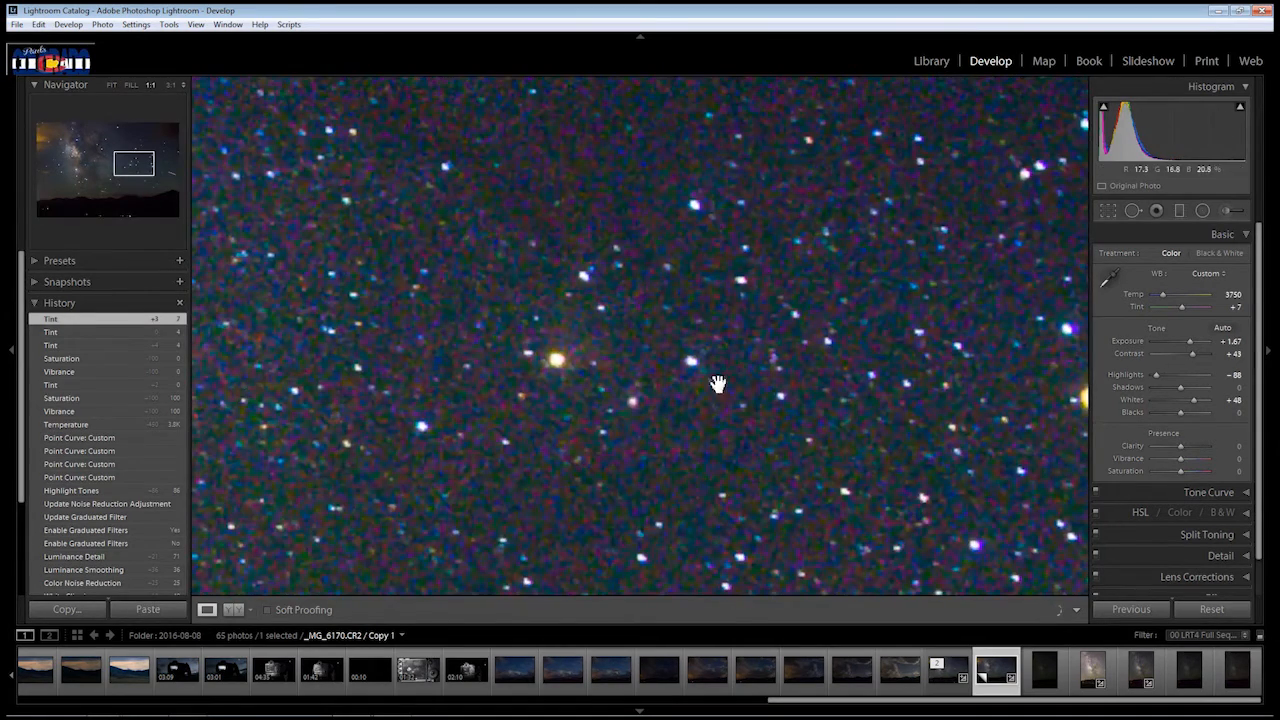
drag(848, 420, 752, 421)
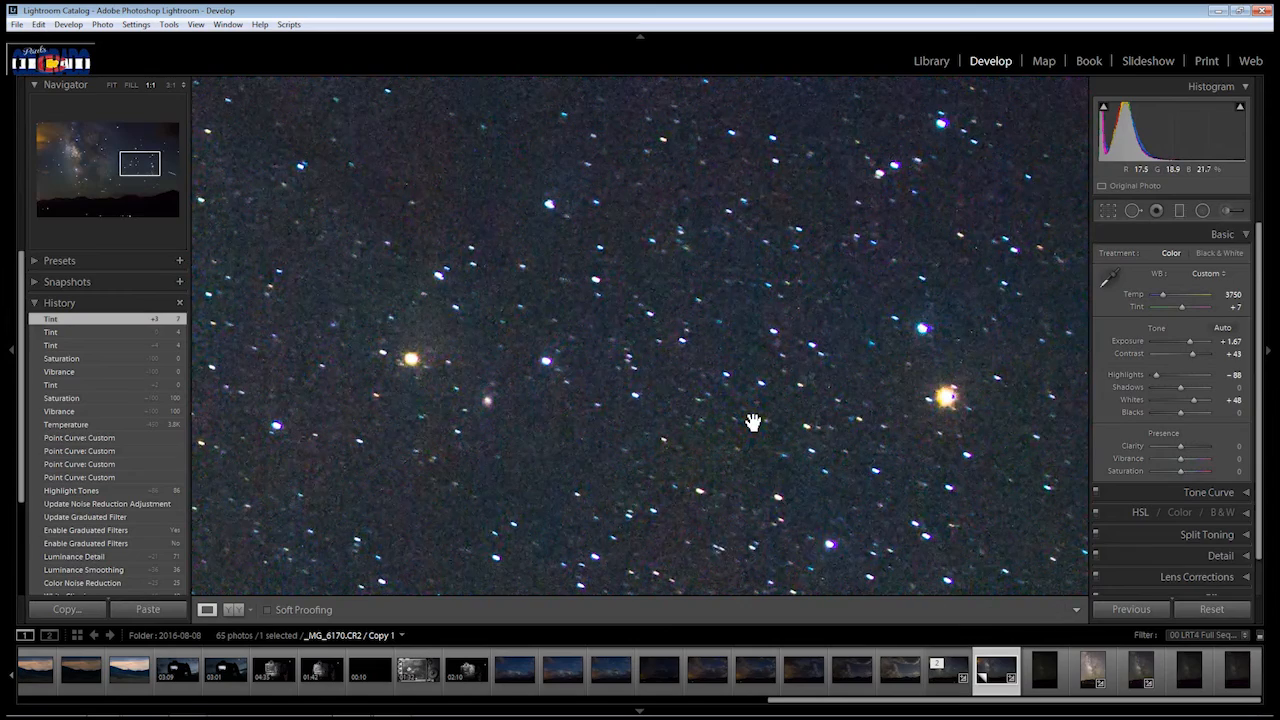
drag(896, 259, 759, 420)
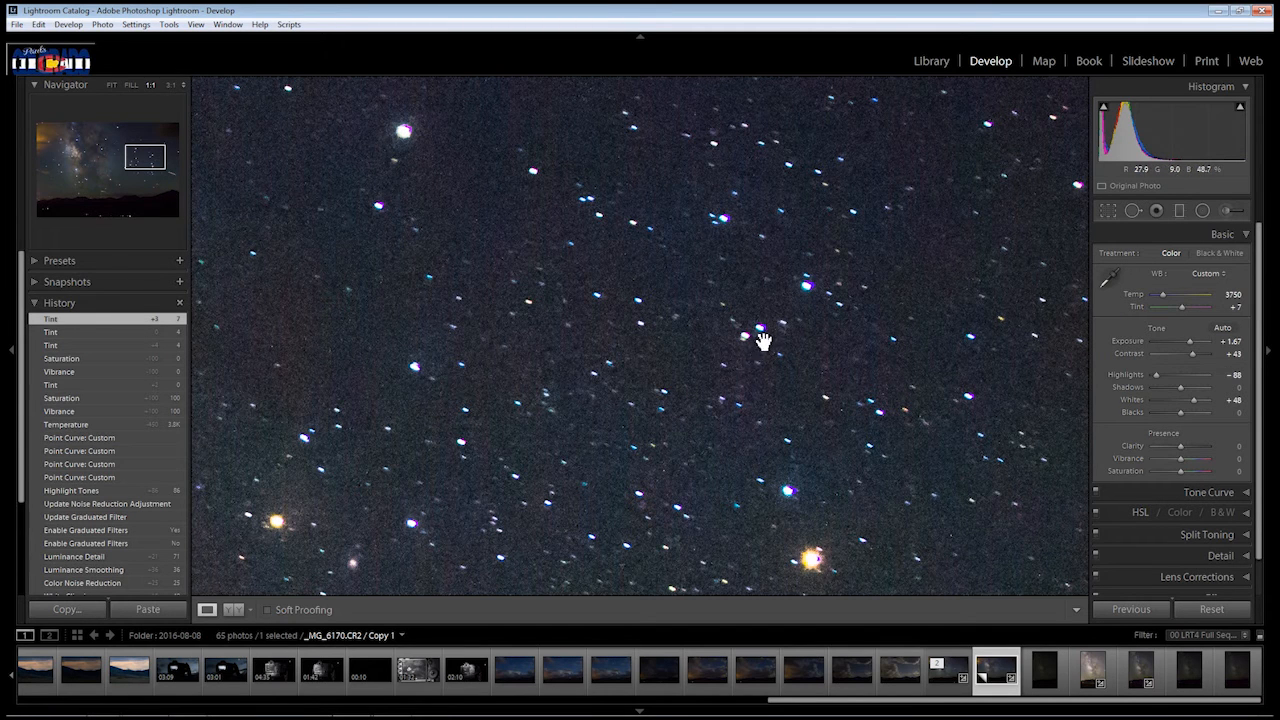
Step: Enable Remove Chromatic Aberration in Lens Corrections, checking the magnified stars with the correction off and on
drag(1257, 551, 1257, 580)
click(1245, 540)
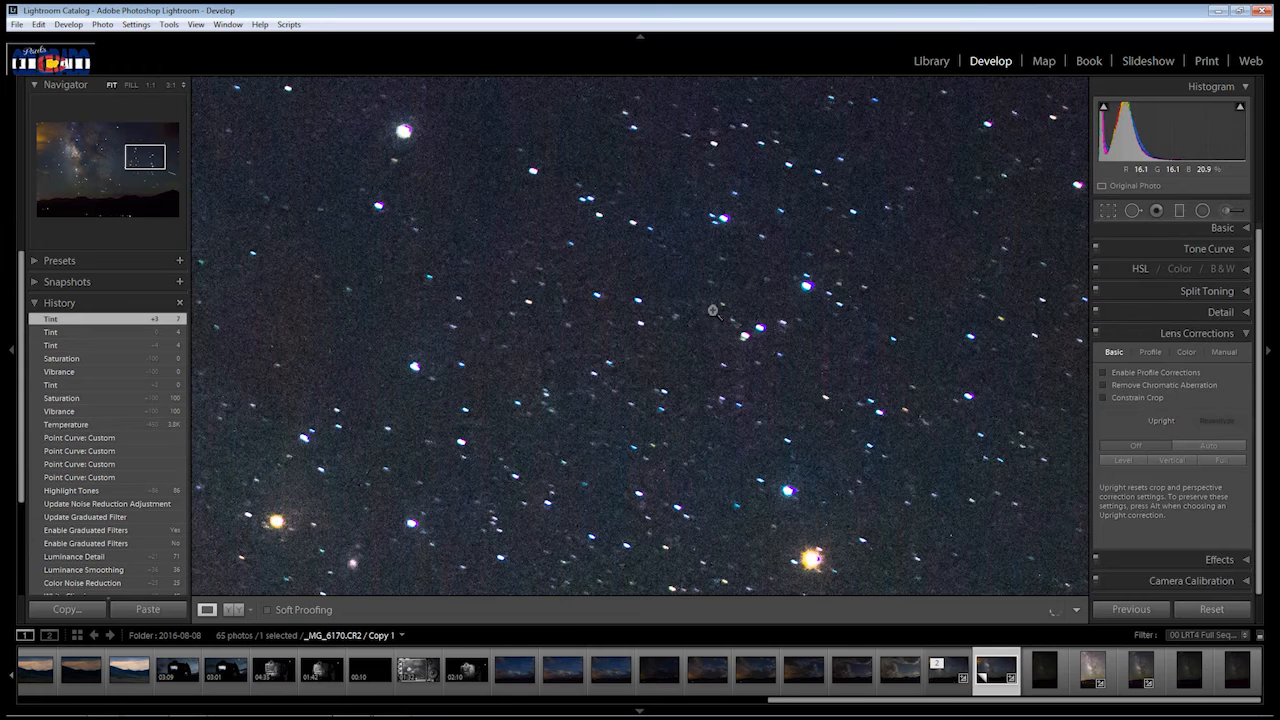
click(713, 311)
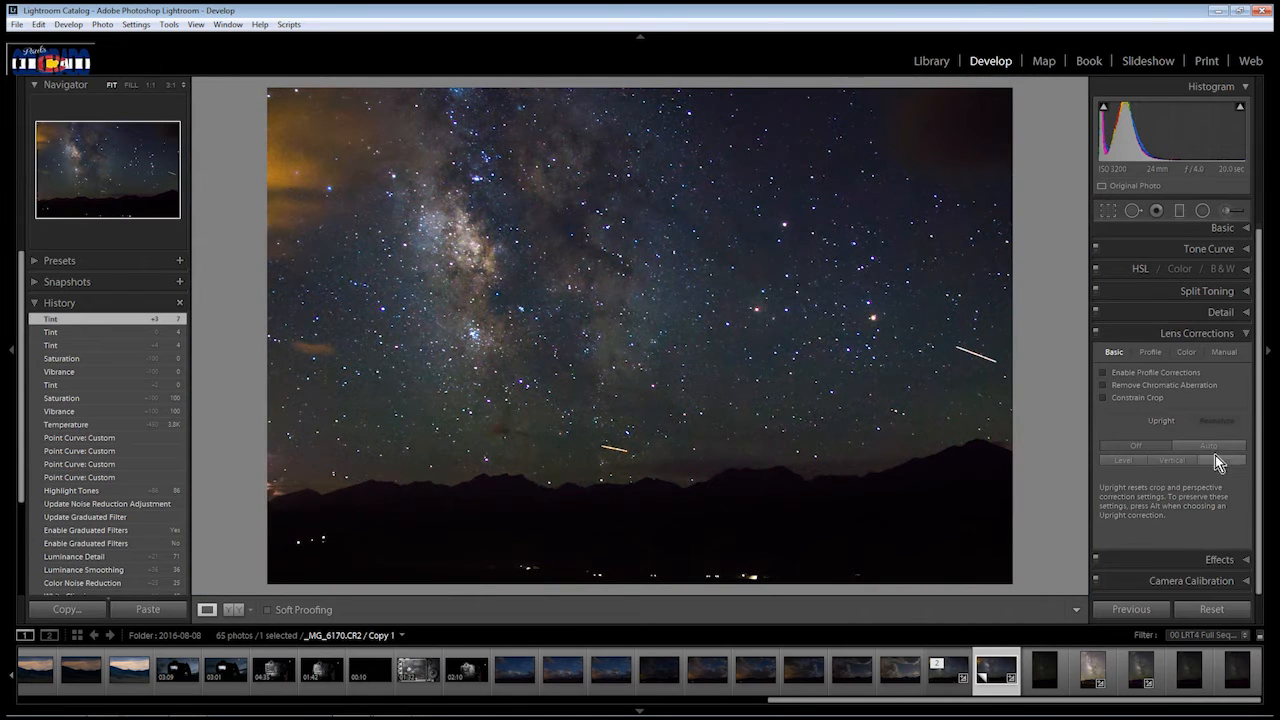
click(1102, 385)
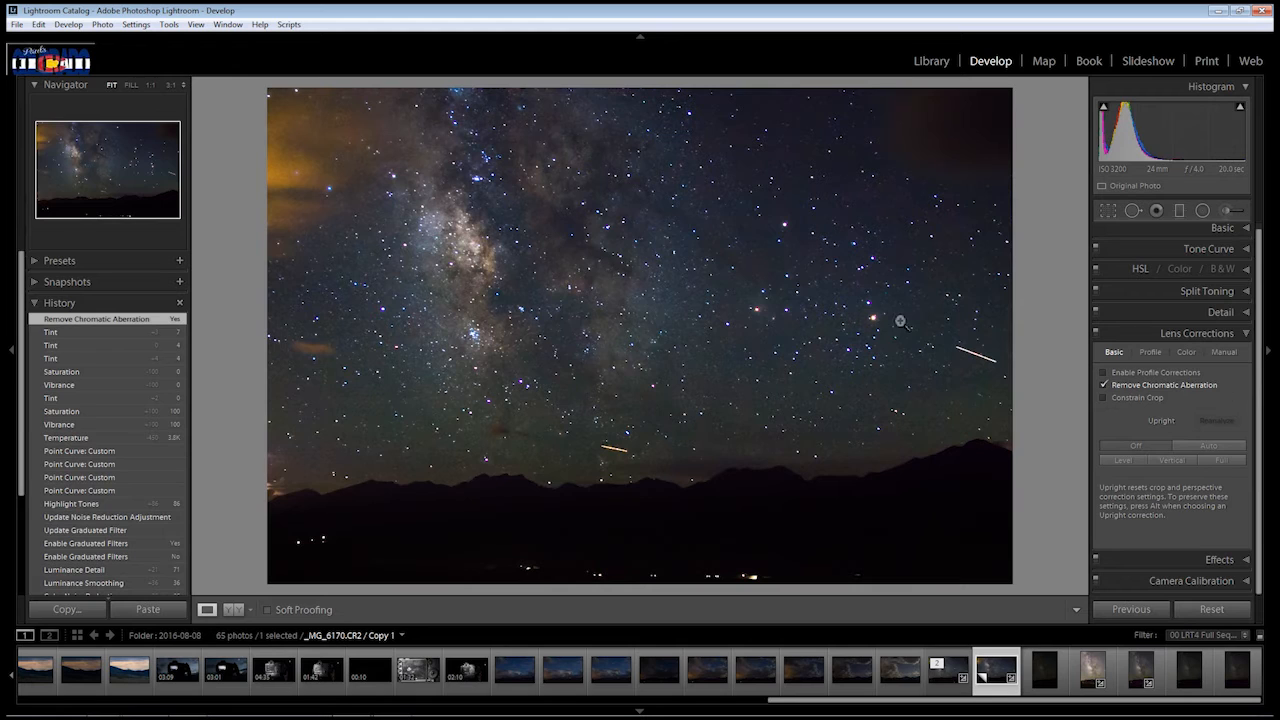
click(866, 296)
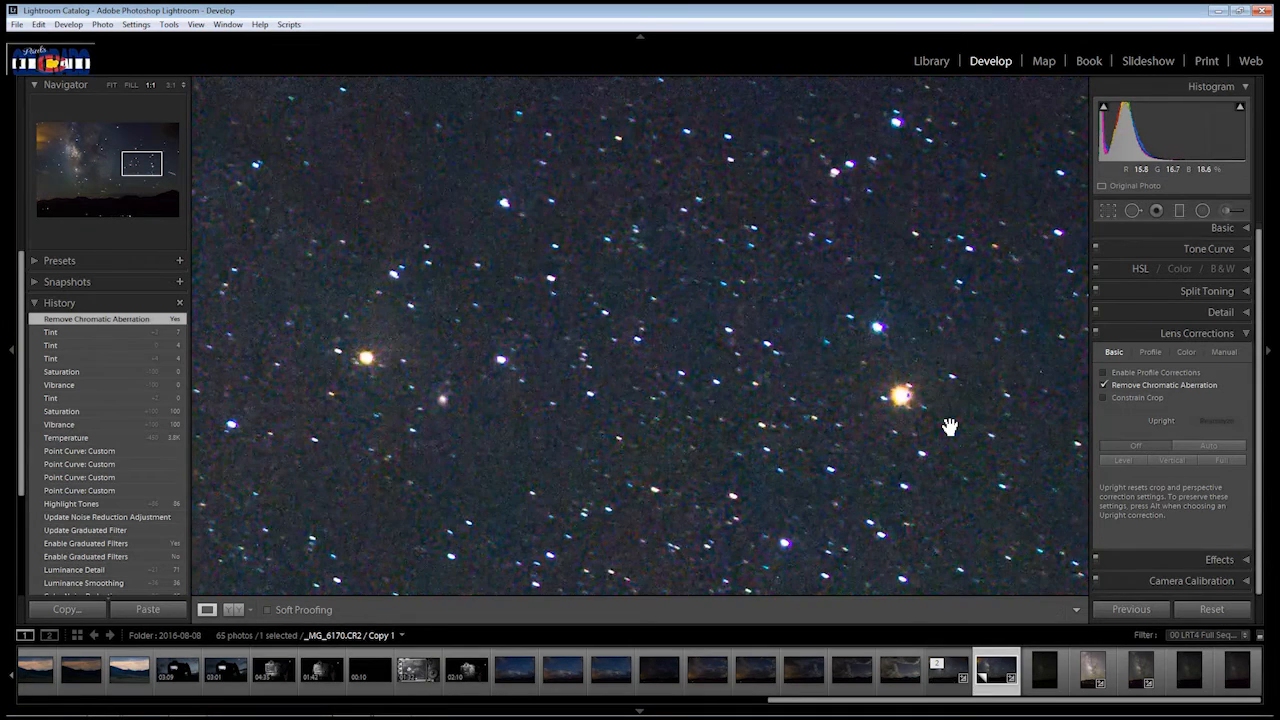
click(1104, 385)
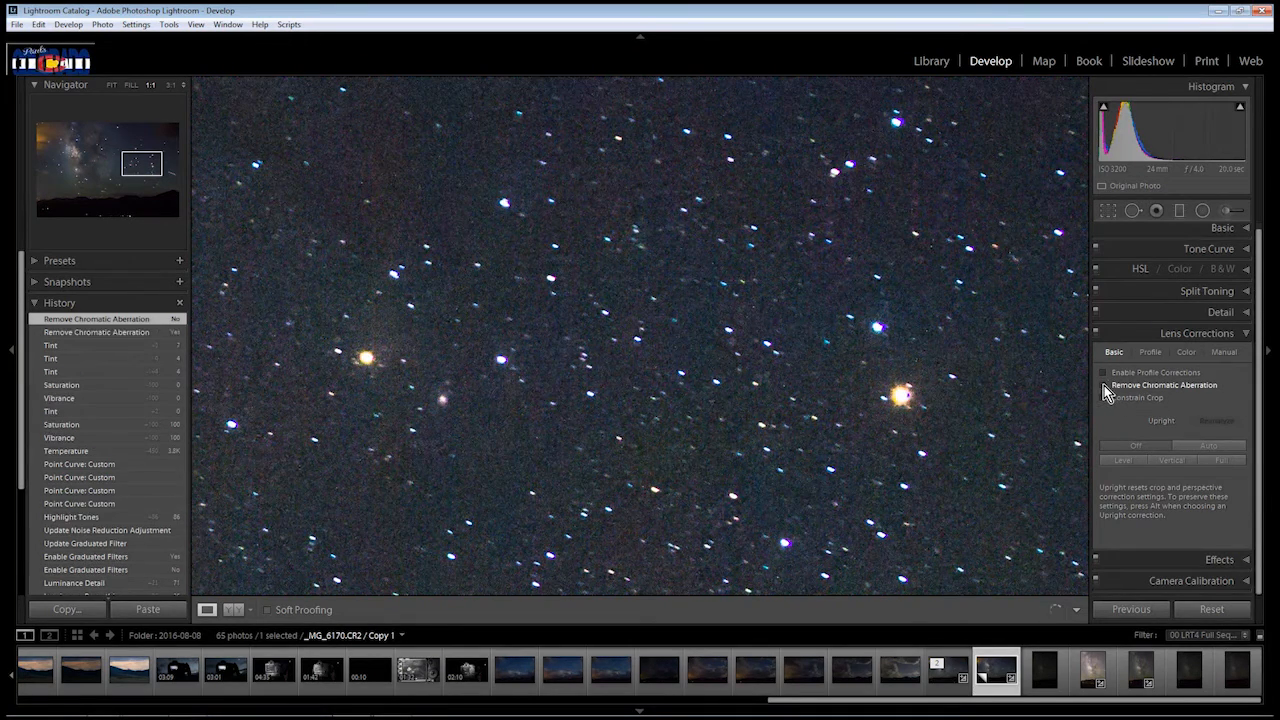
click(1104, 385)
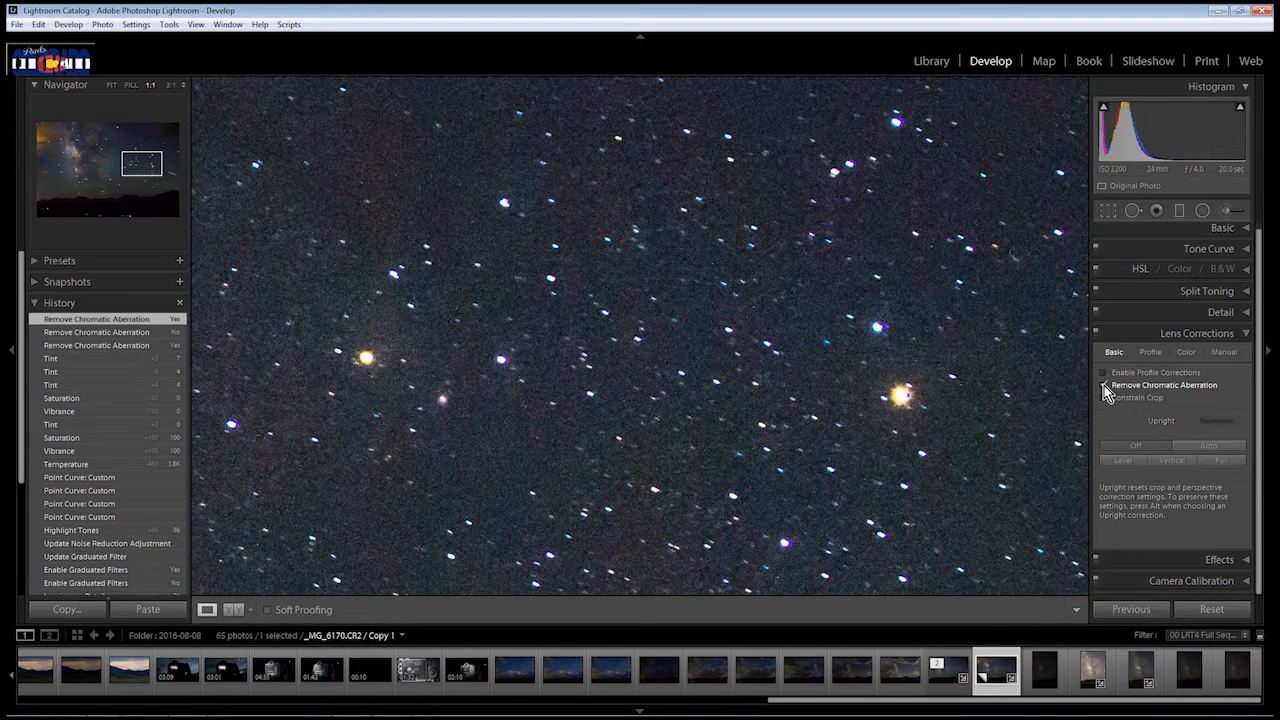
Step: Defringe the stars by sampling a purple fringe, giving Amount 3 and Purple Hue 23/63
click(1186, 352)
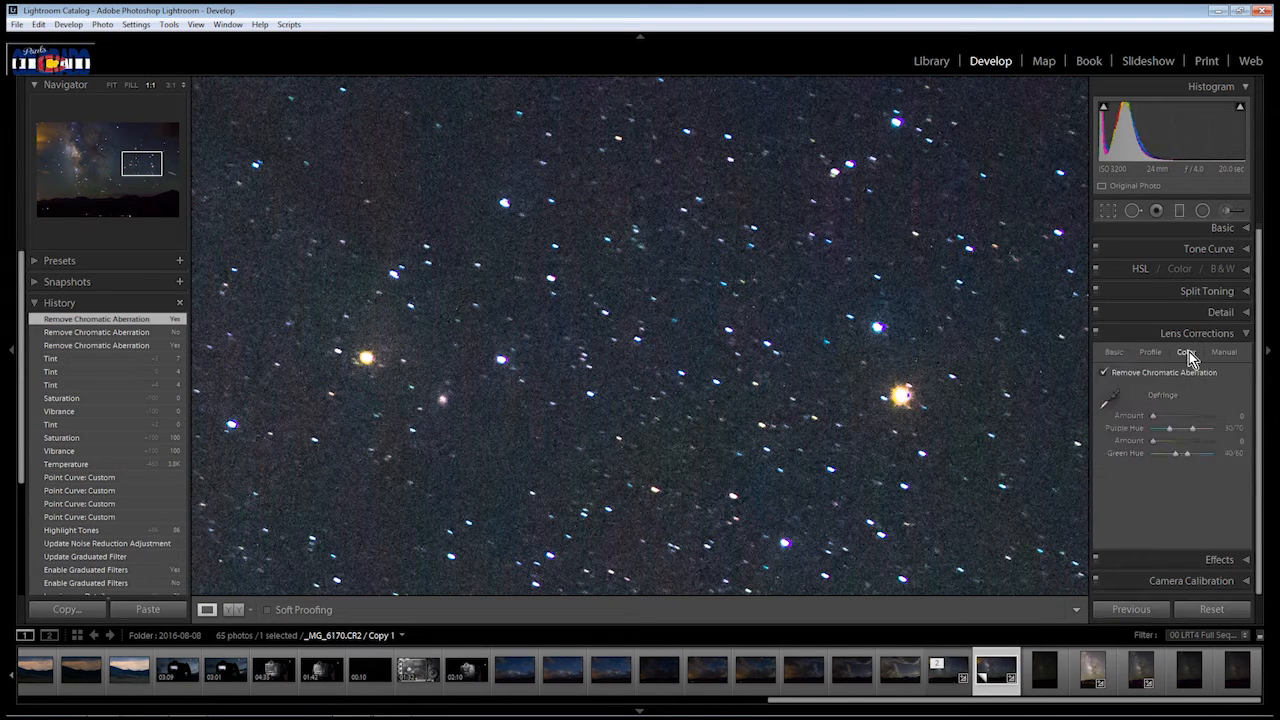
click(1110, 403)
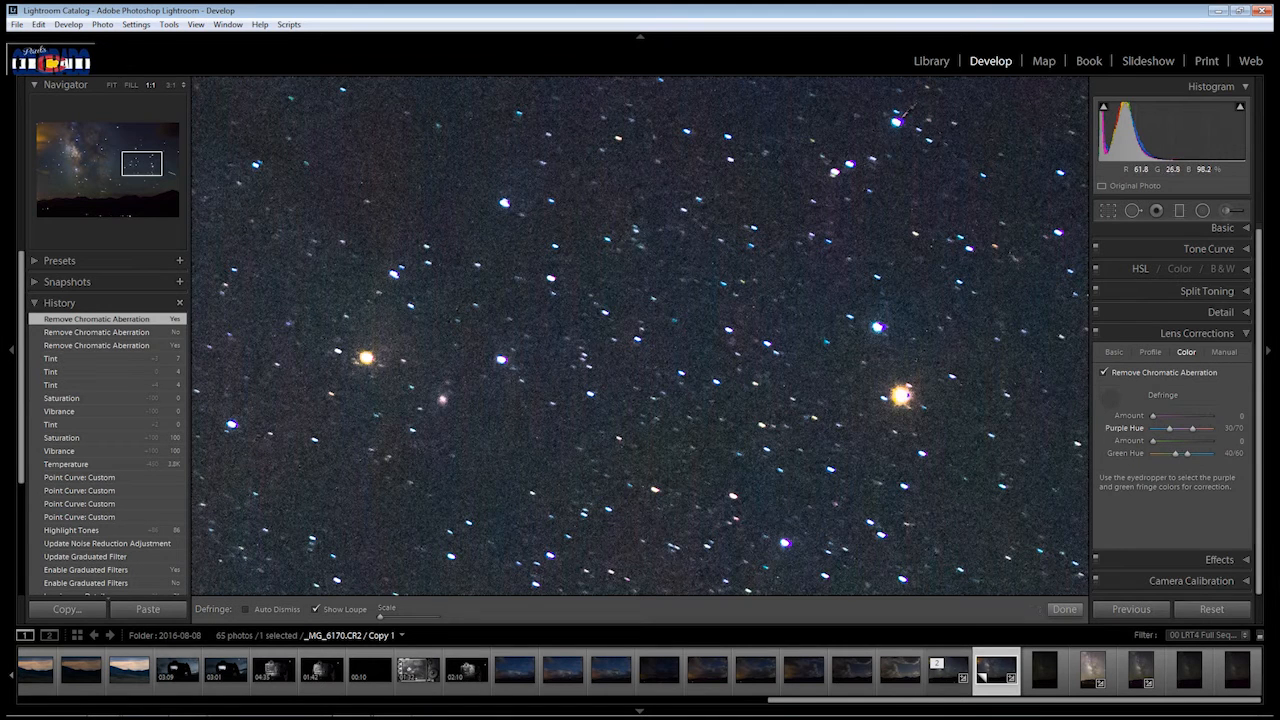
click(912, 328)
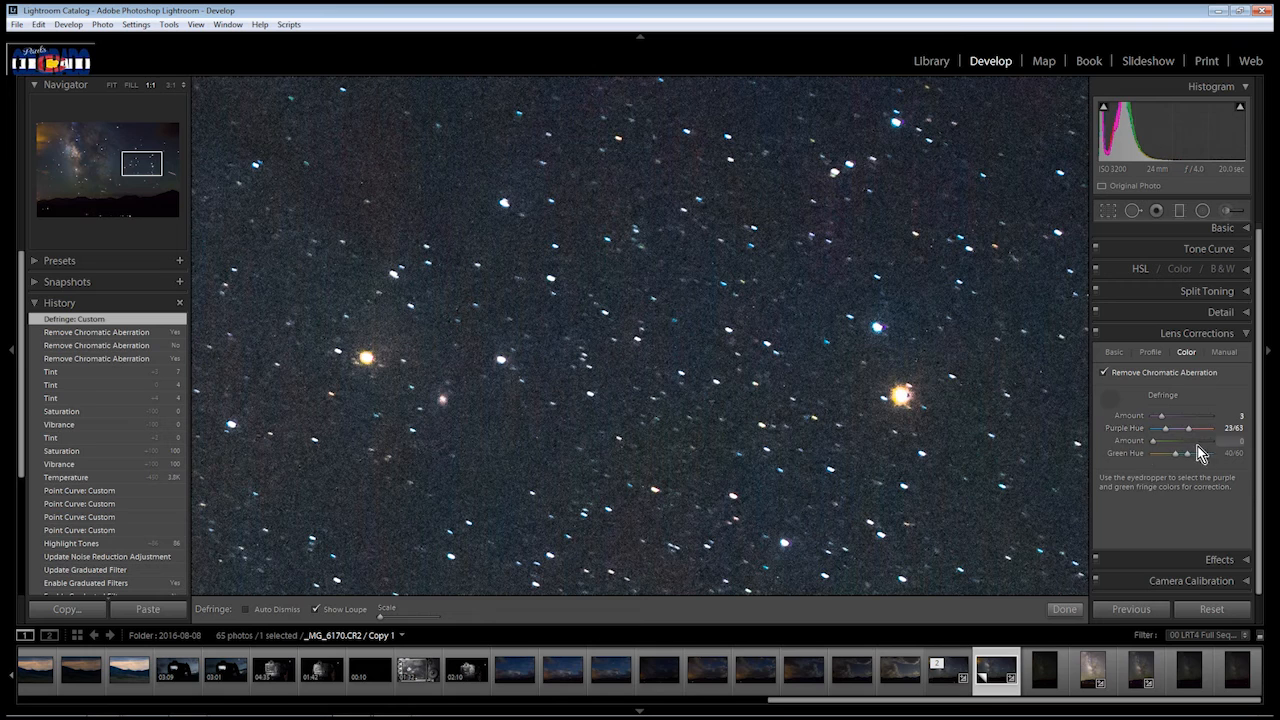
click(1110, 398)
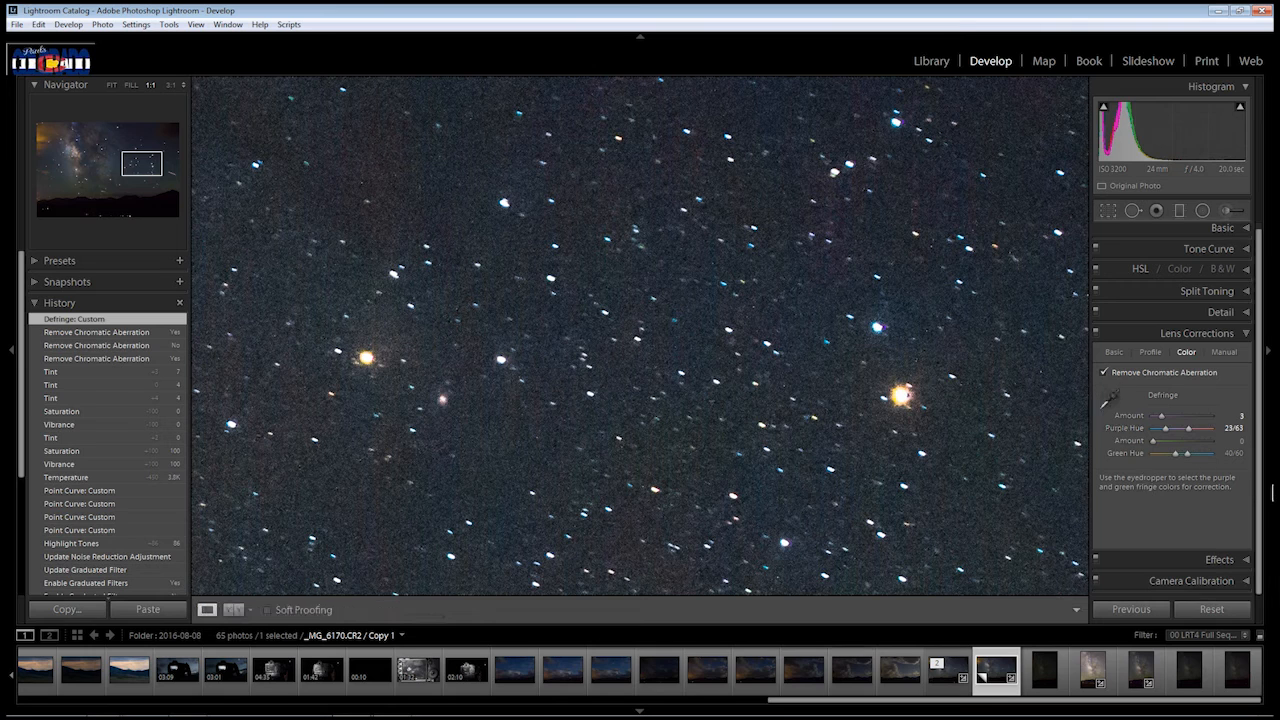
Step: Compare the stars before and after the chromatic aberration and defringe corrections using the edit history, ending on the defringed state
click(98, 372)
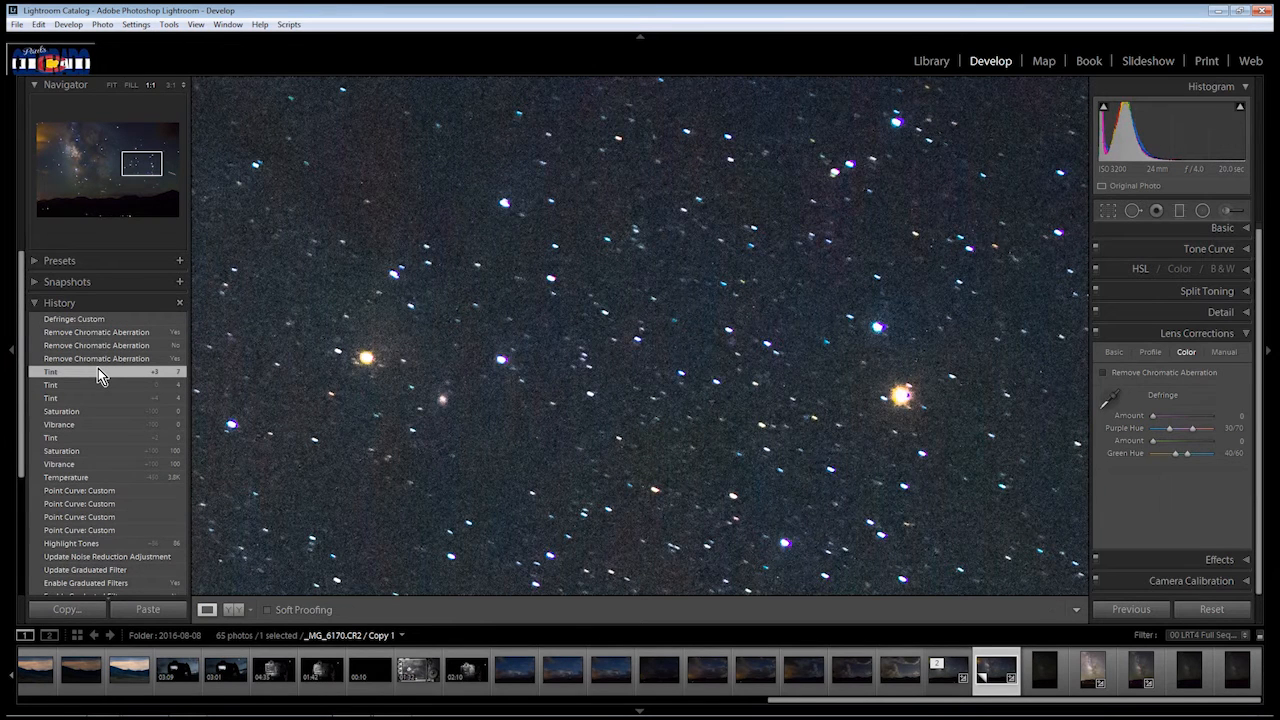
click(98, 319)
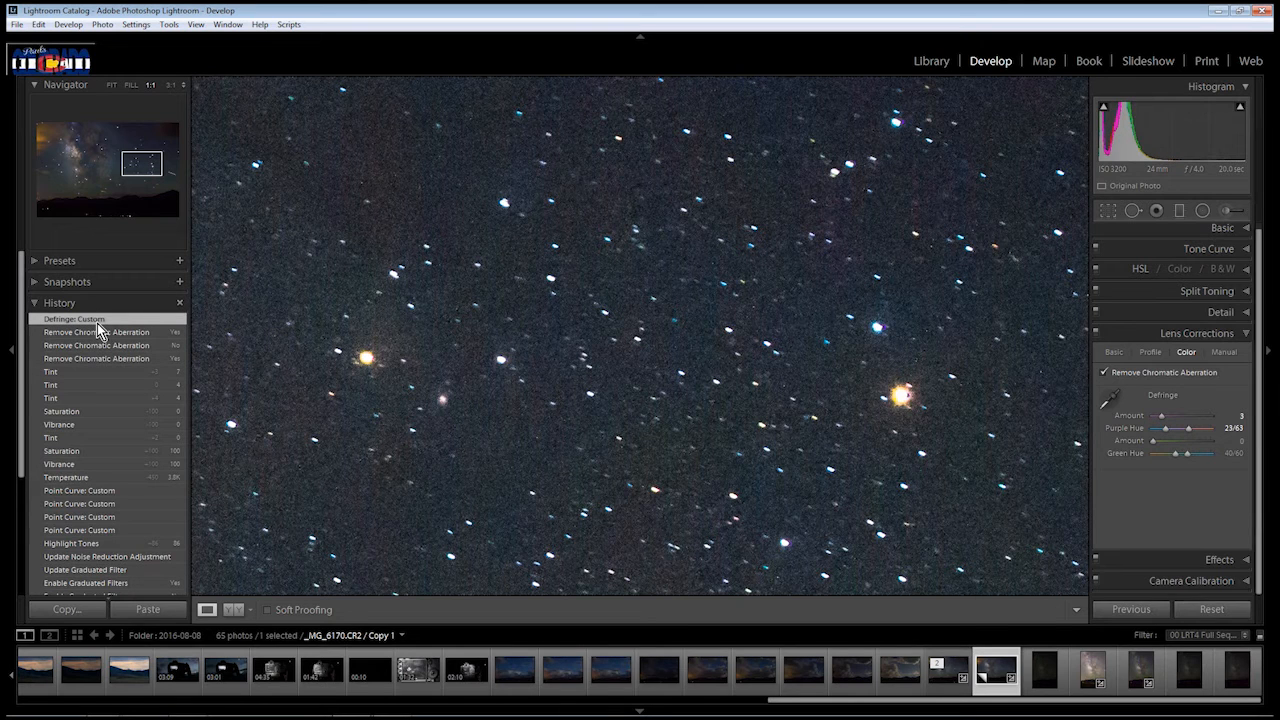
click(697, 396)
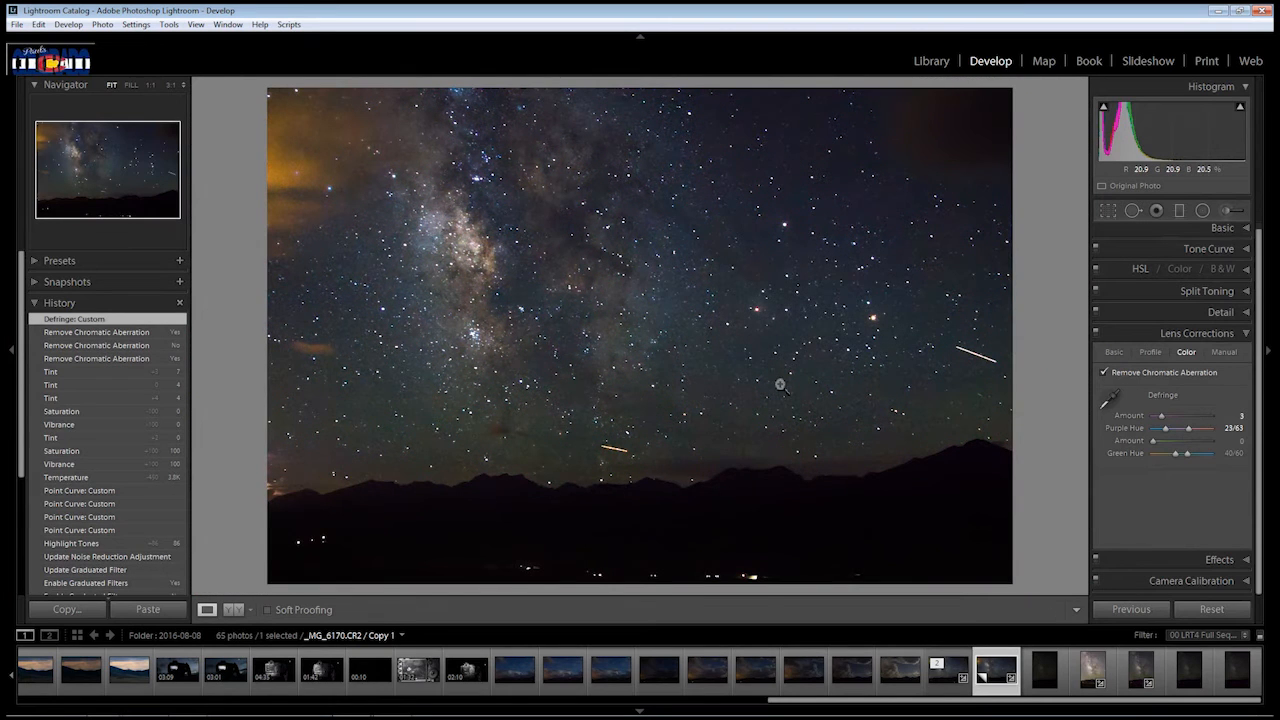
Step: Enable lens Profile Corrections, comparing the whole photo with the profile off and on
click(1113, 352)
click(1103, 372)
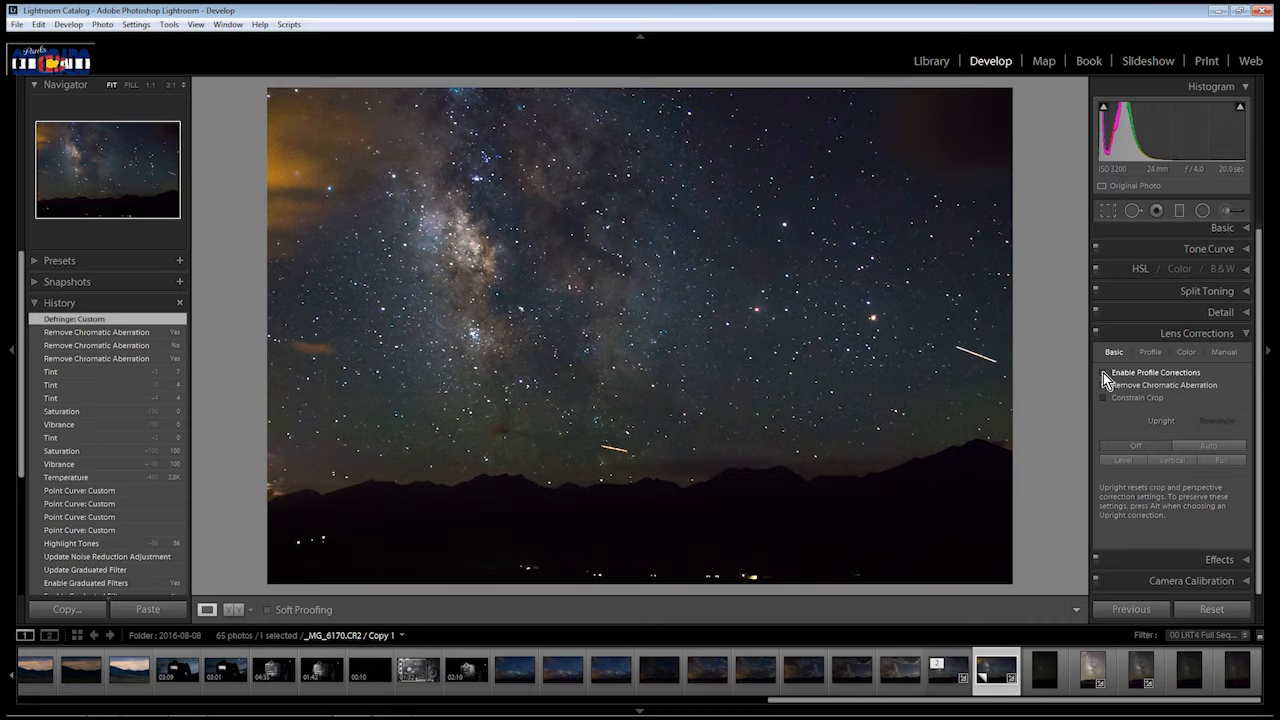
click(1104, 373)
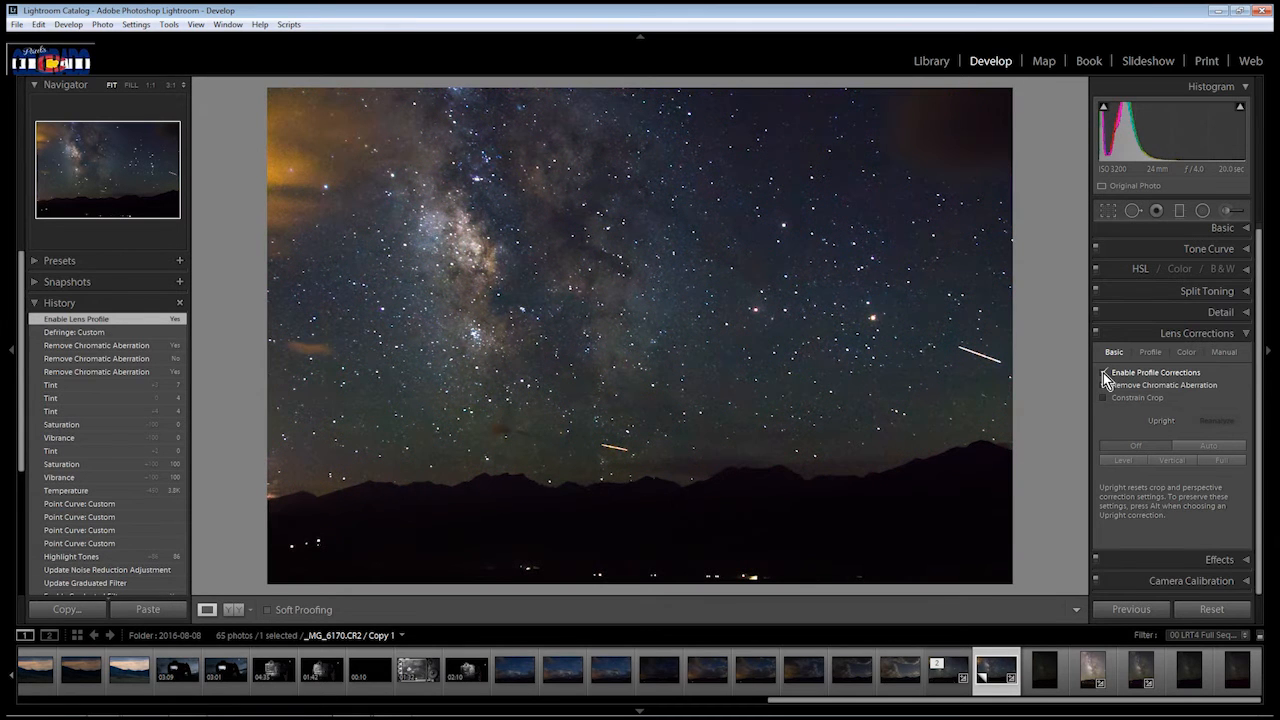
click(1104, 373)
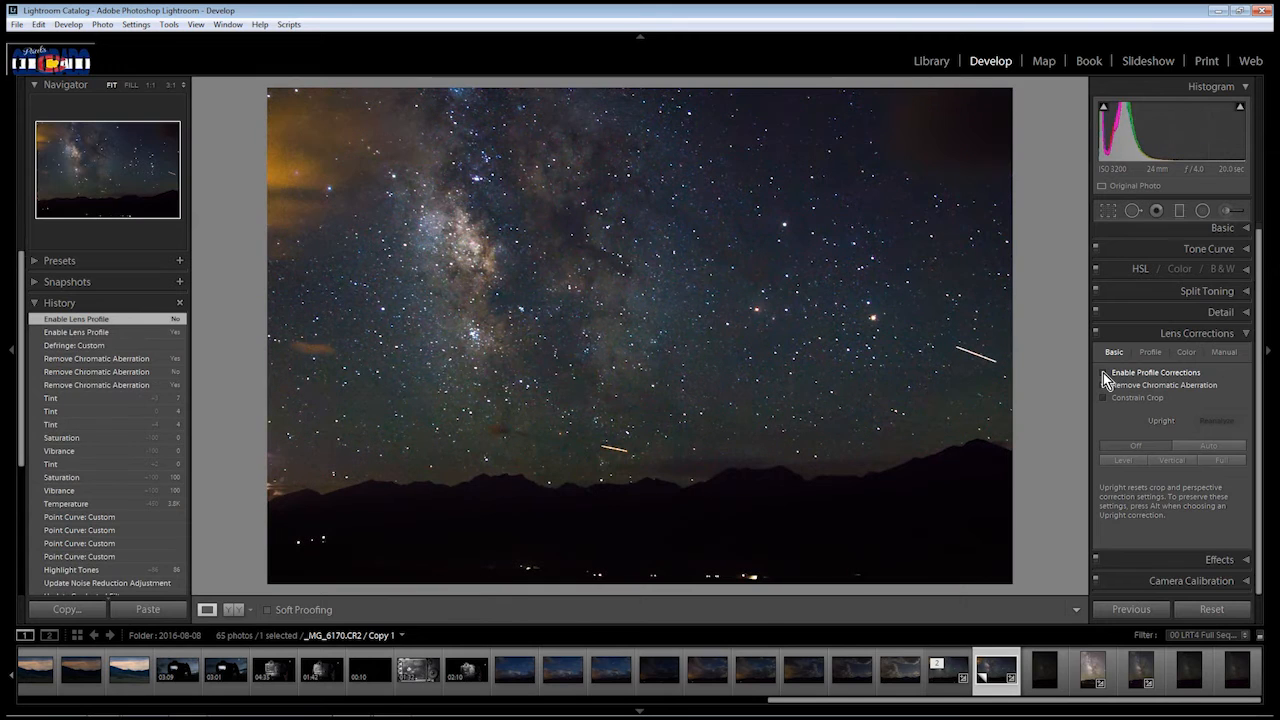
click(1104, 373)
double_click(1104, 373)
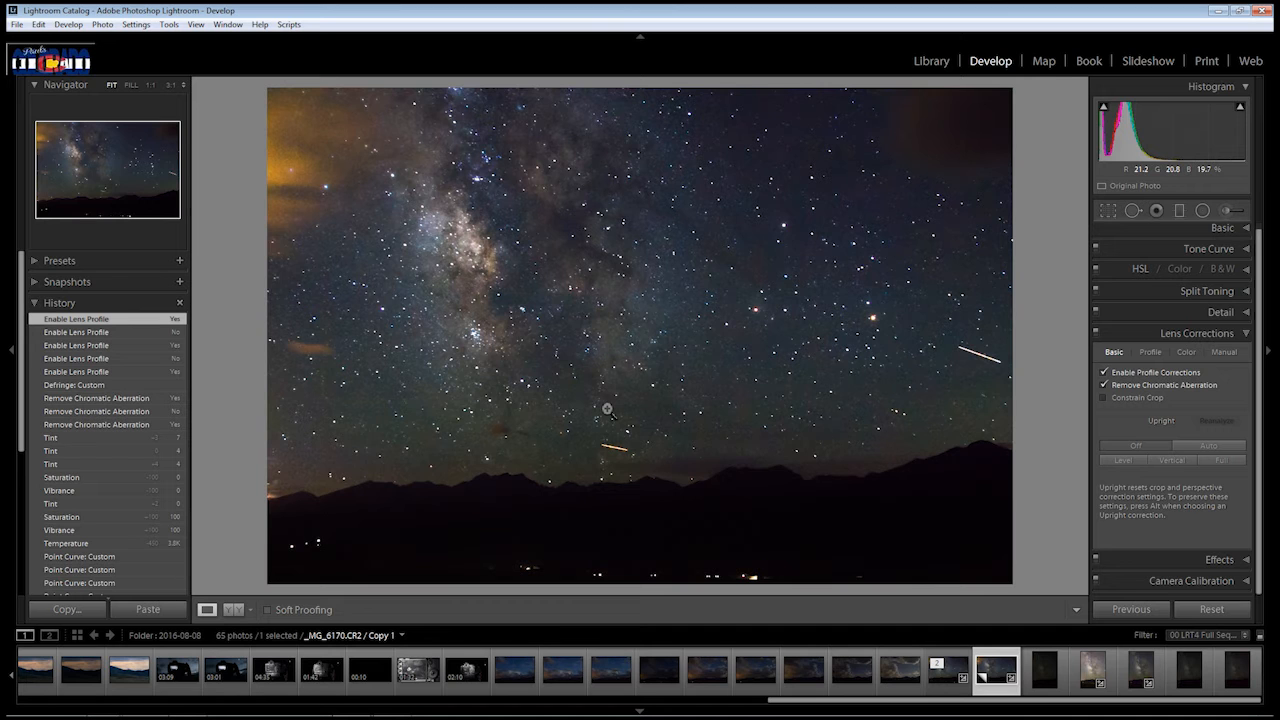
Step: Compare the edited virtual copy with its zeroed history state and with the finished version, ending on the latest edit of the copy
click(583, 172)
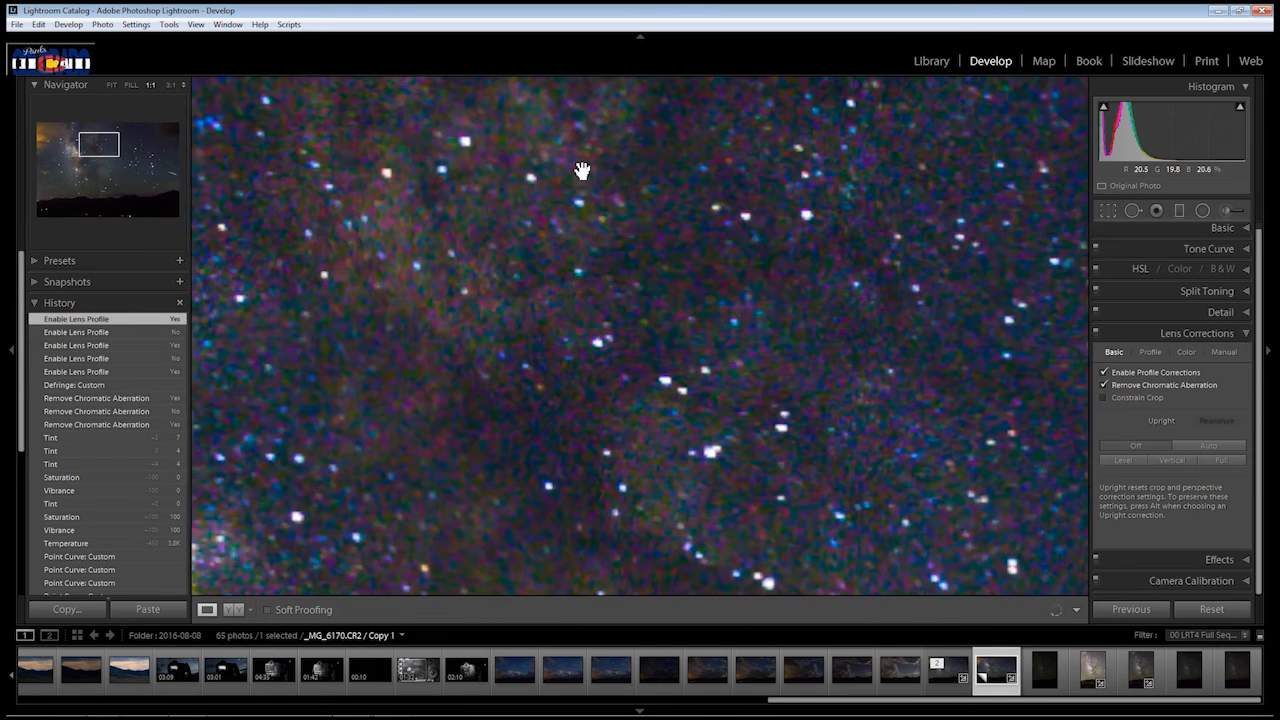
click(613, 276)
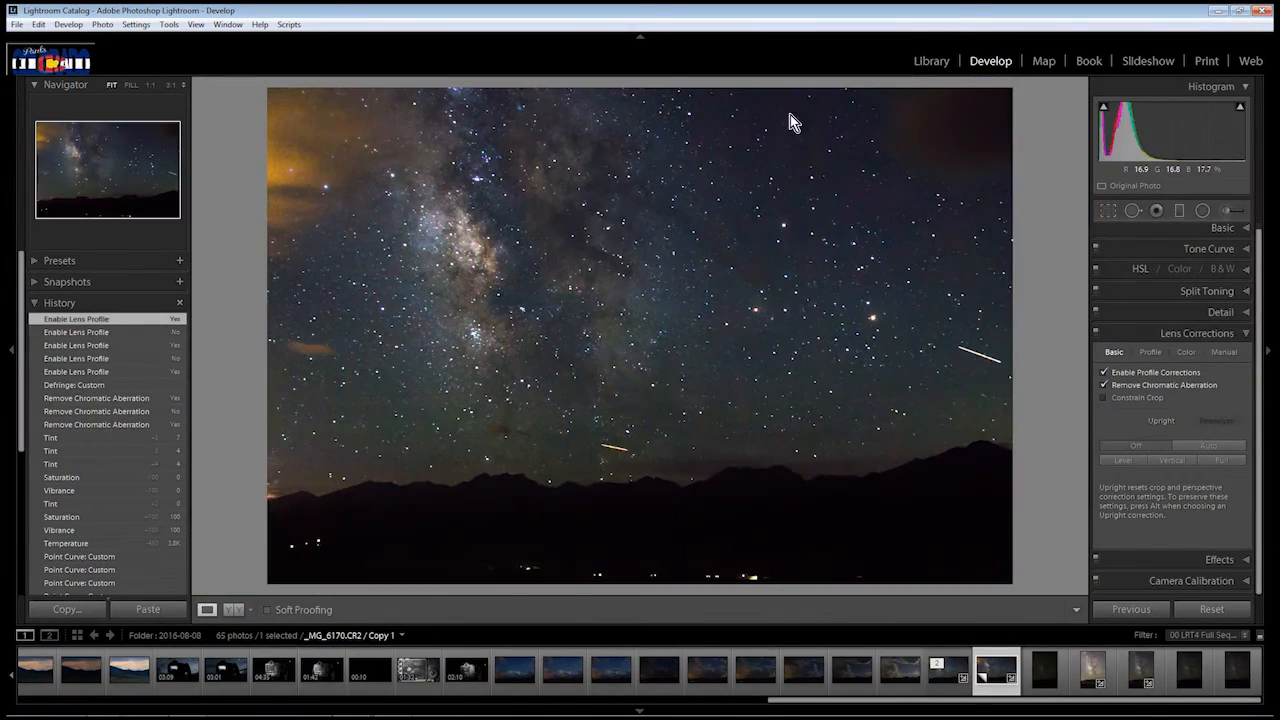
scroll(100, 450, down, 5)
click(55, 551)
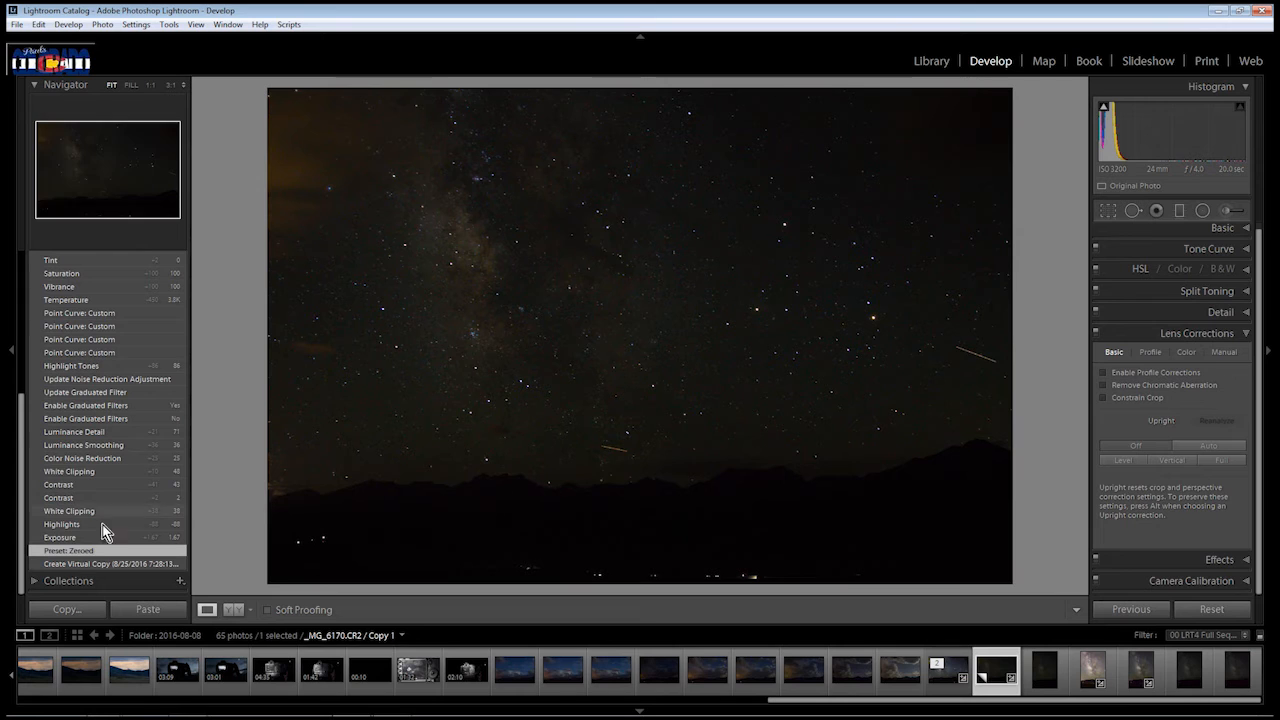
drag(22, 492, 60, 320)
click(60, 320)
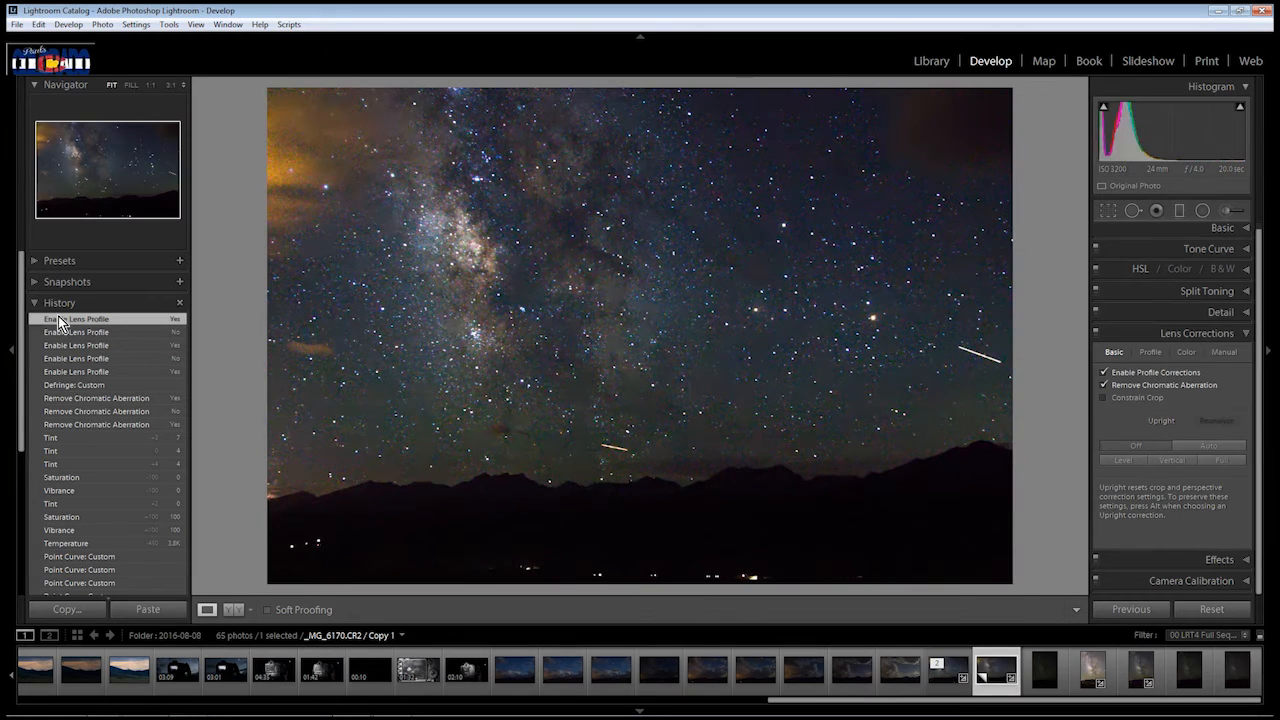
click(948, 676)
click(997, 685)
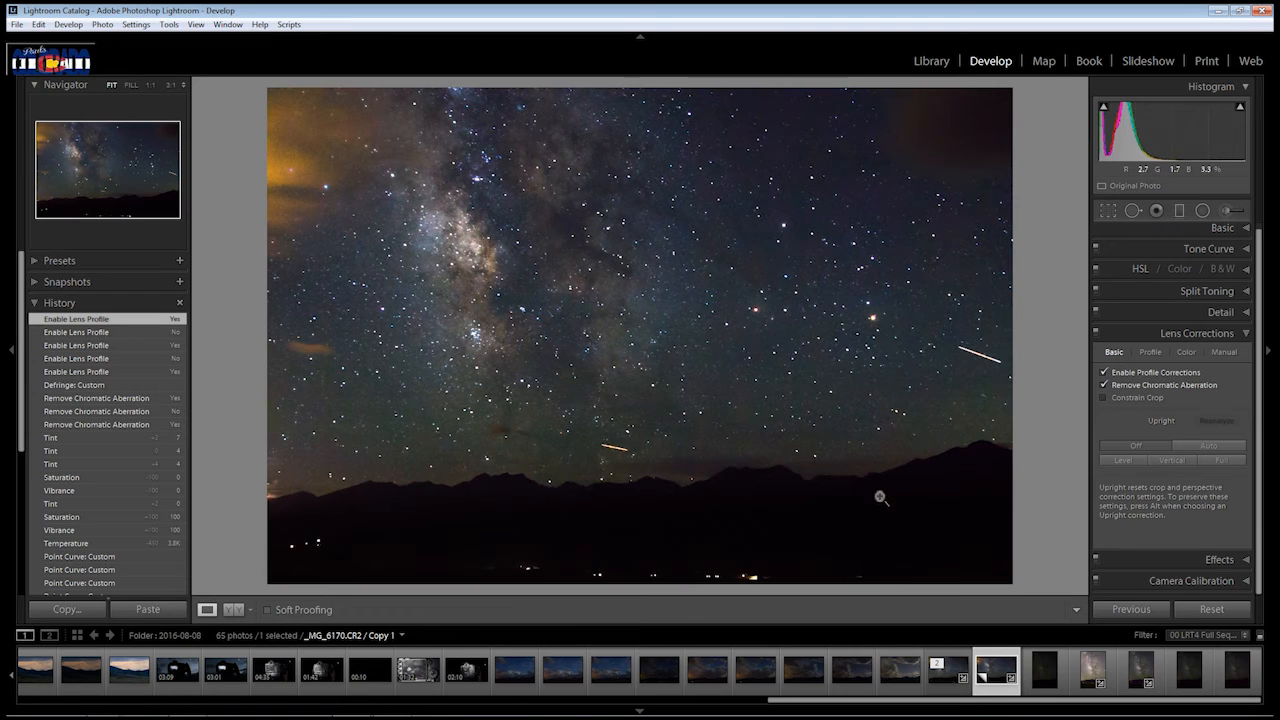
Step: Open the vertical Milky Way photo _MG_6173.CR2 and compare its before and after views
click(1190, 690)
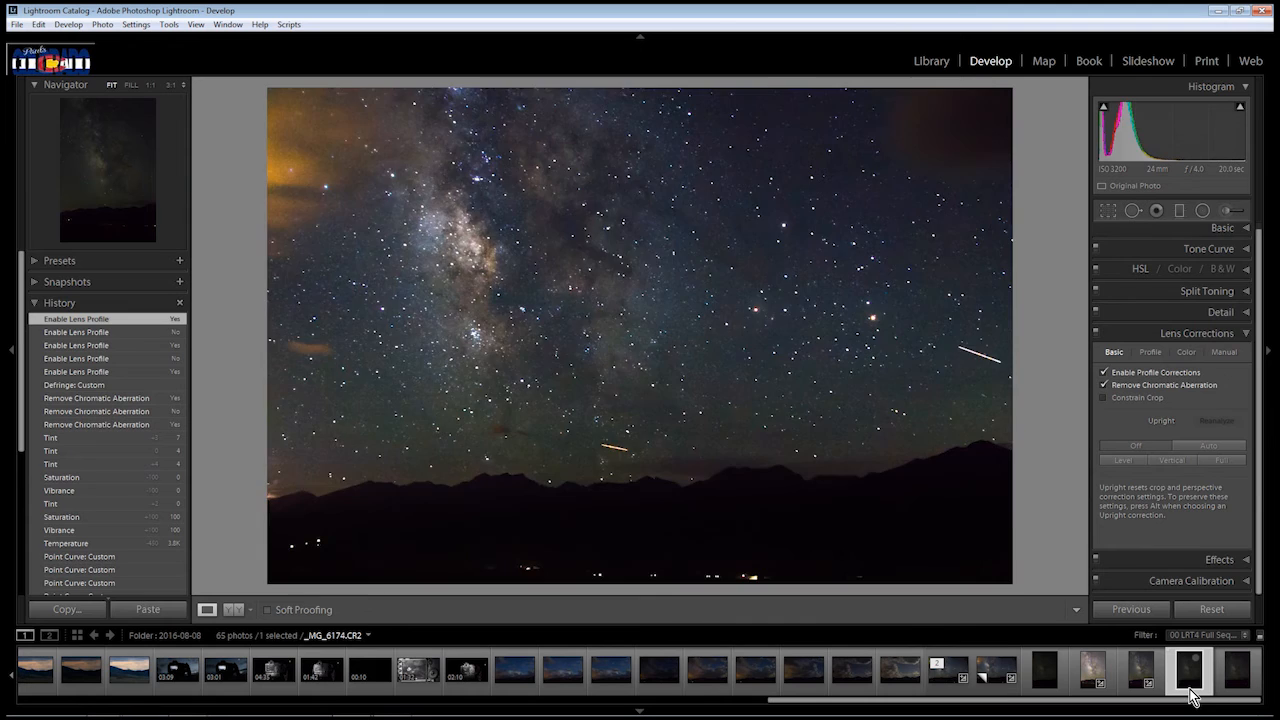
click(1146, 685)
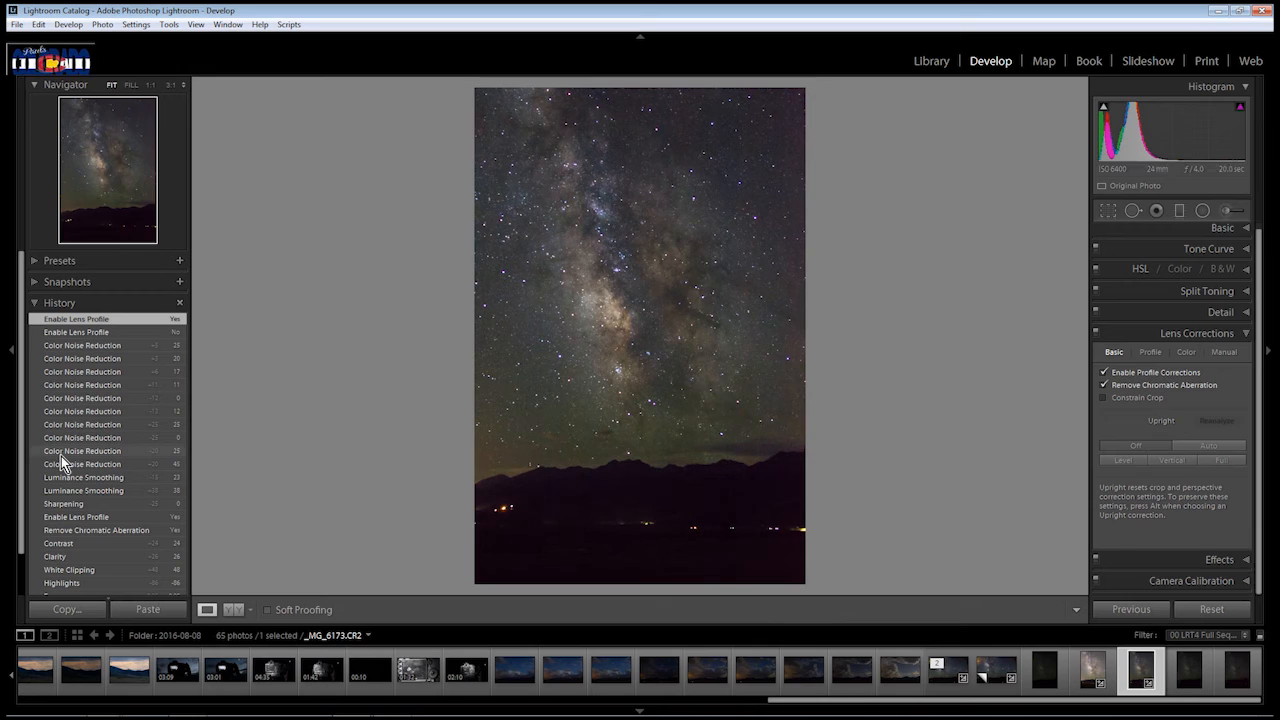
key(backslash)
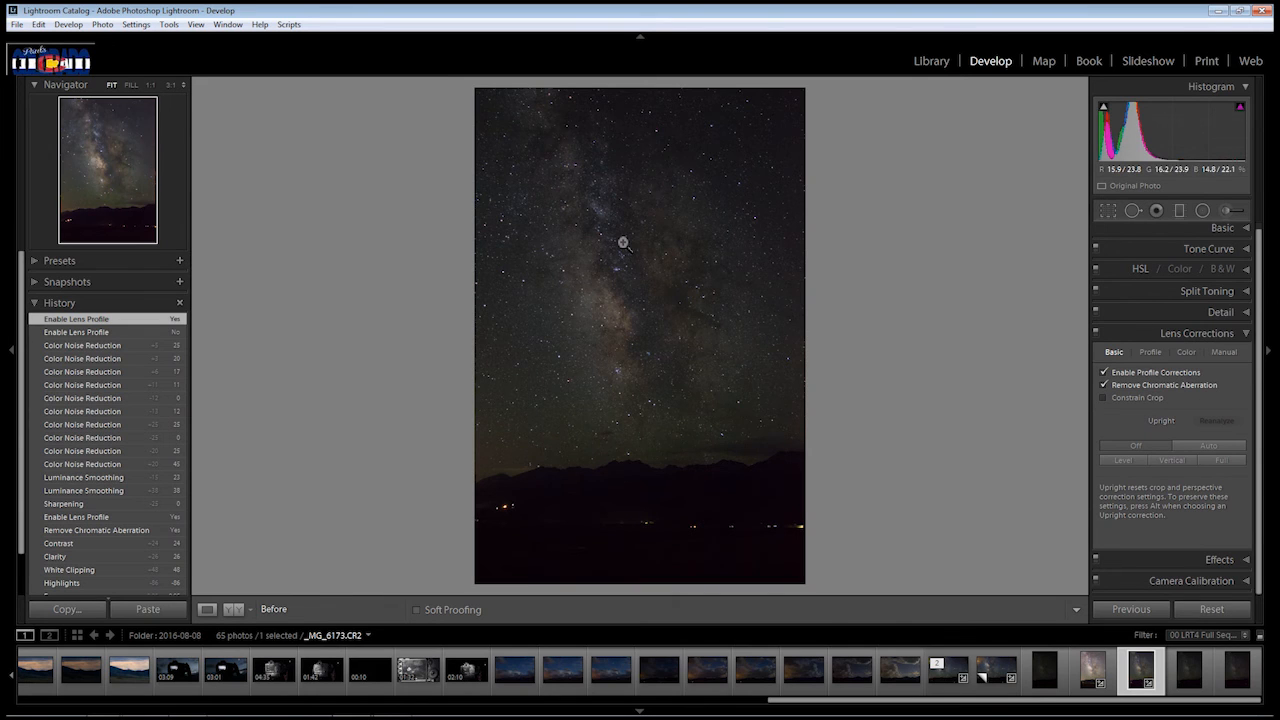
key(backslash)
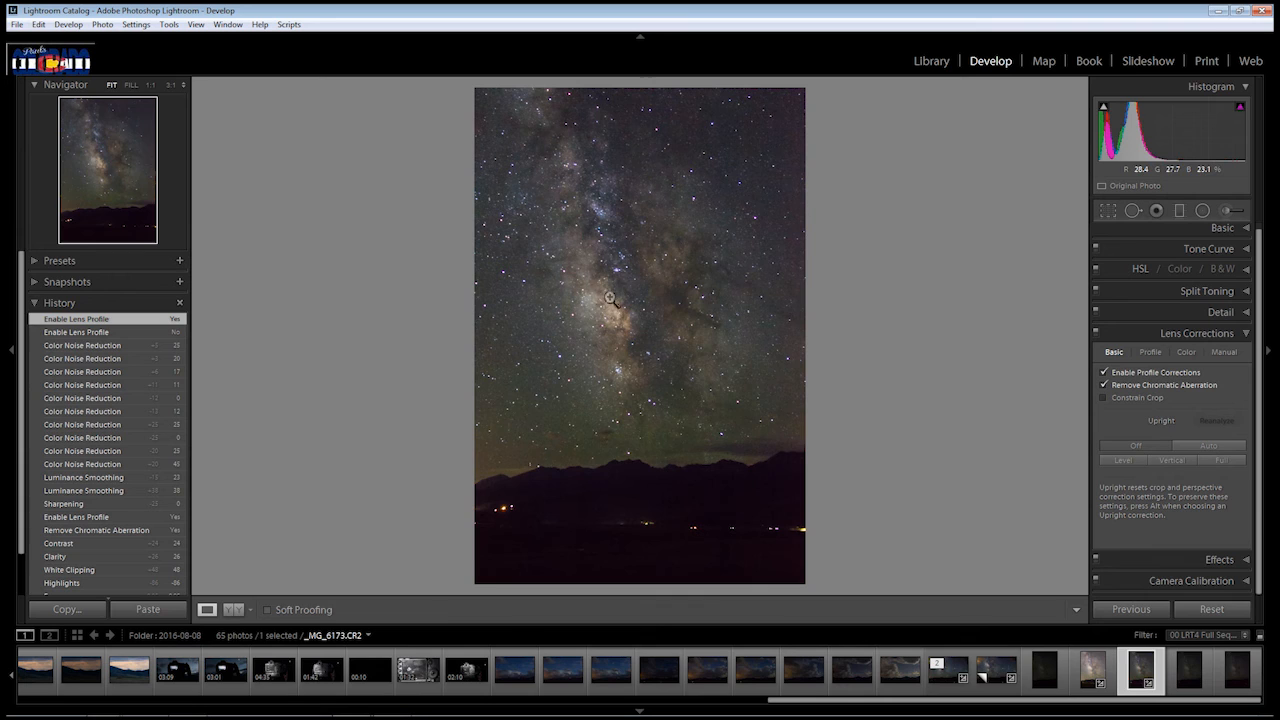
Step: Raise the Highlights region of the photo's Tone Curve to +77
scroll(1263, 235, up, 1)
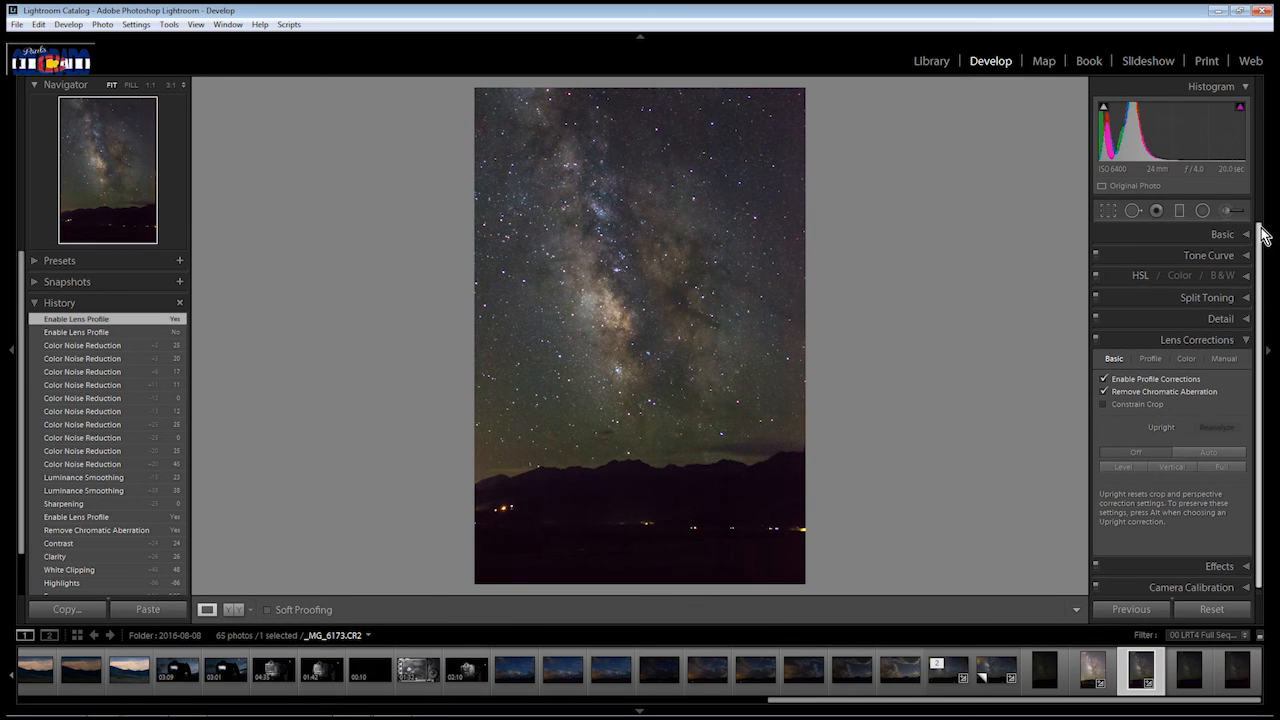
click(1247, 234)
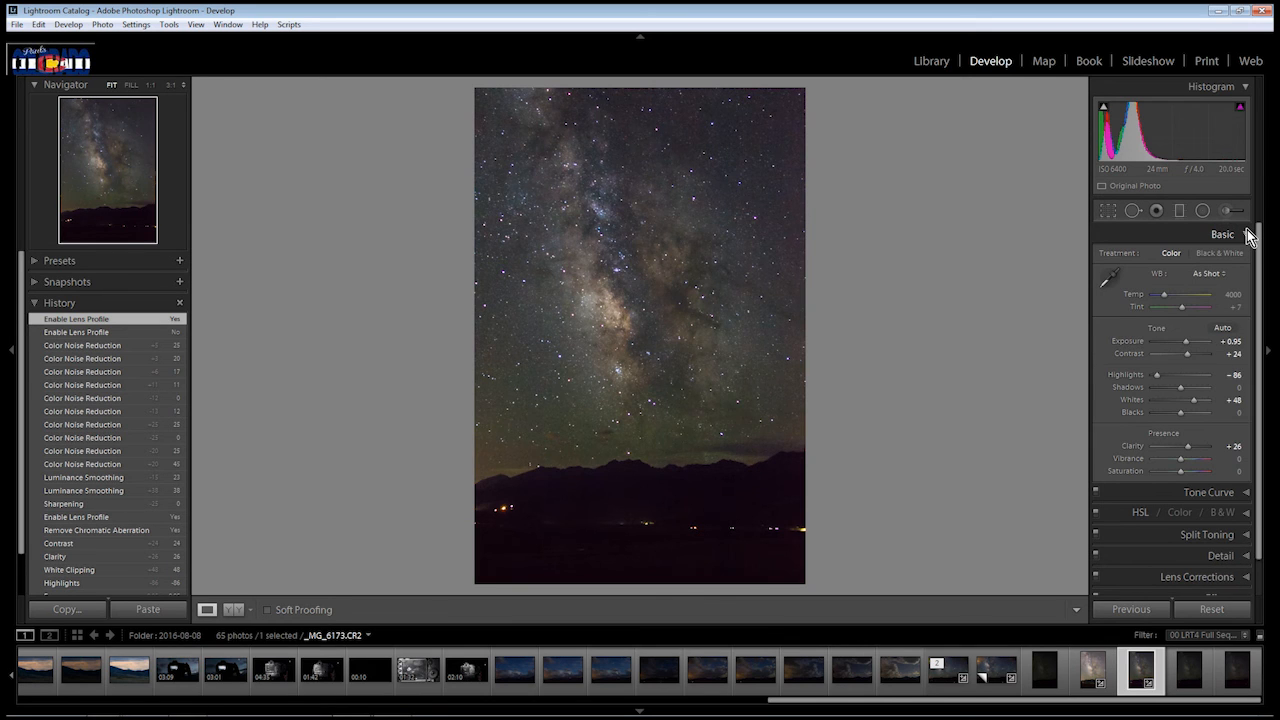
click(1246, 492)
click(1166, 423)
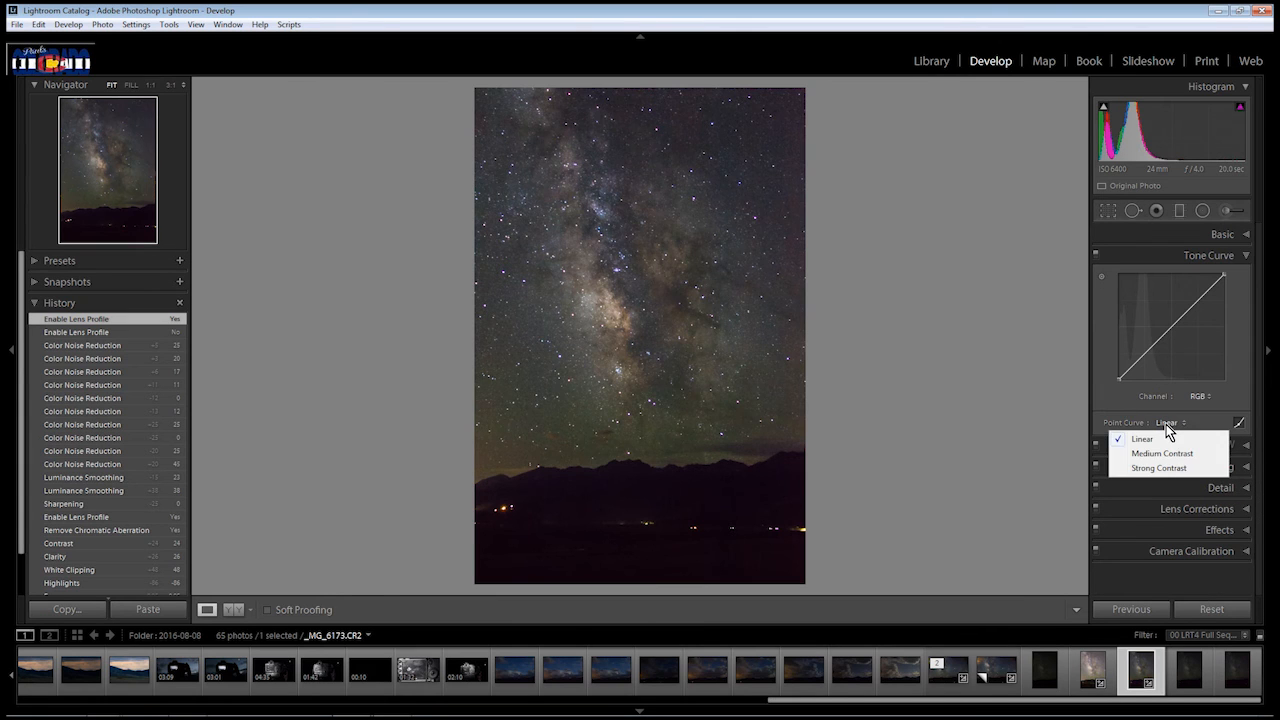
click(1240, 428)
click(1240, 428)
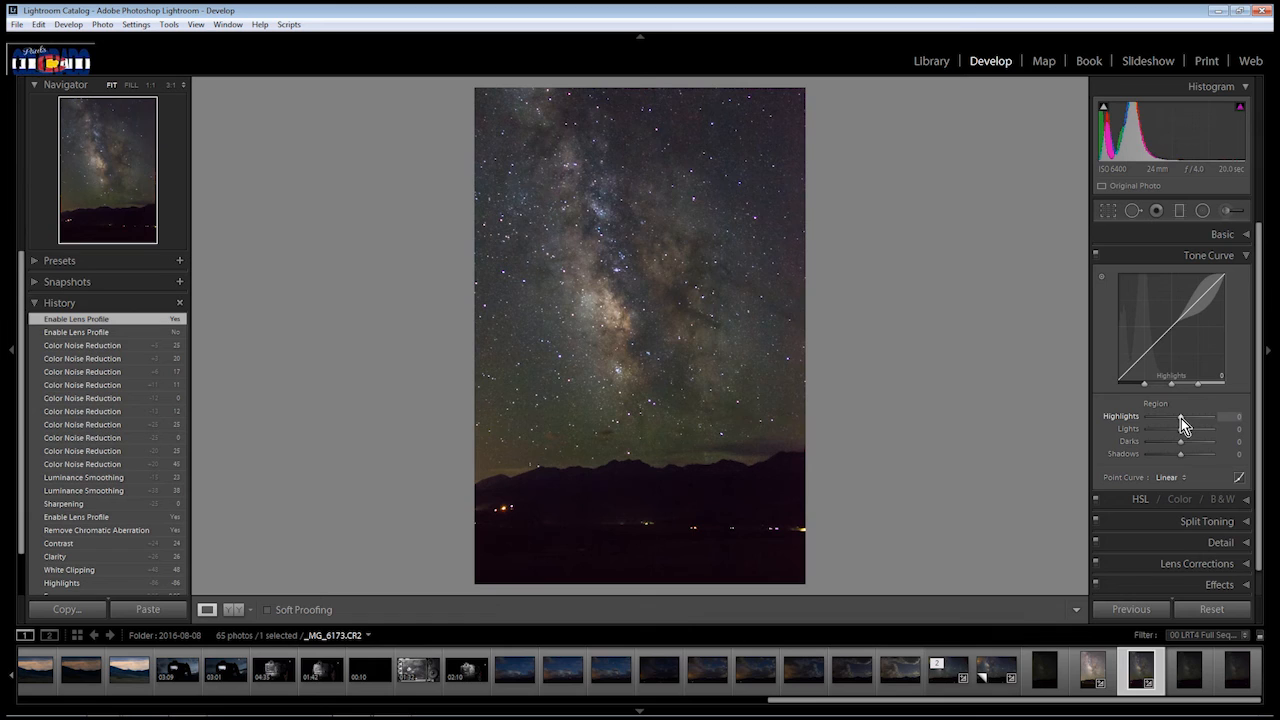
drag(1181, 418, 1205, 418)
Step: Shape the RGB point curve into an S, with an upper point near 72.5/82.7% and a lower point near 20.8/20.4%
click(1239, 478)
drag(1196, 303, 1194, 294)
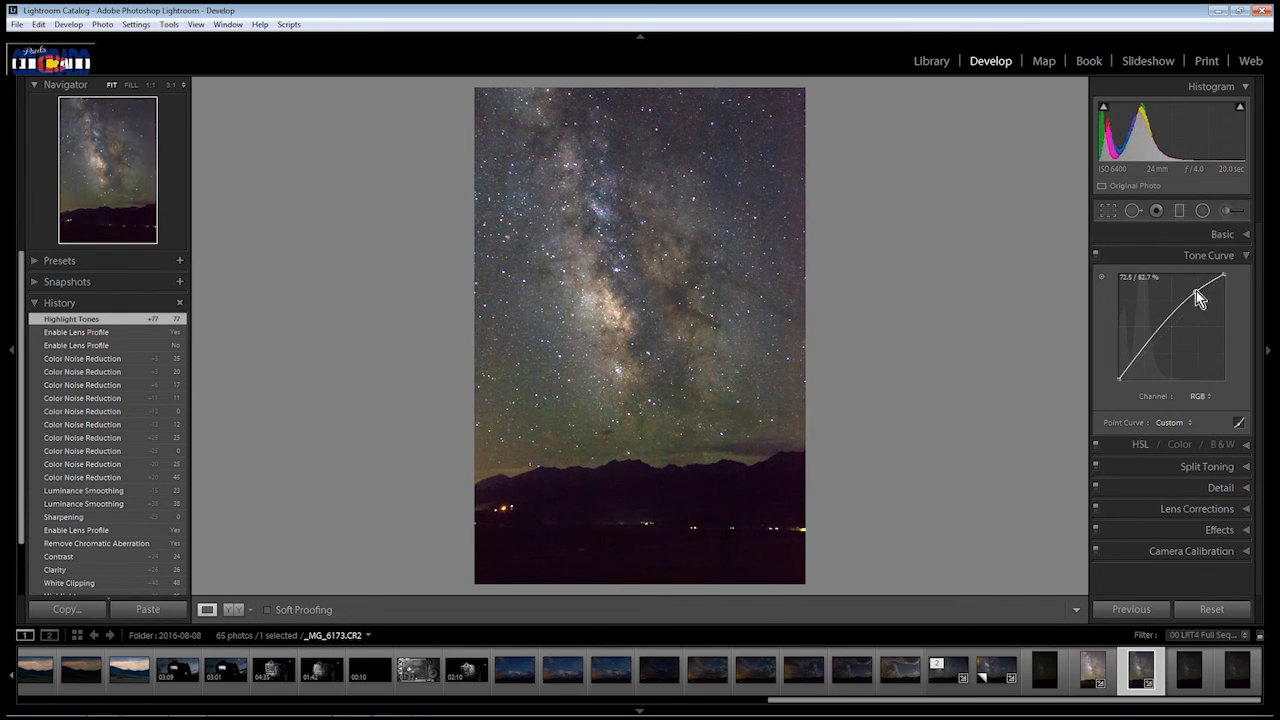
click(1144, 351)
drag(1144, 351, 1139, 367)
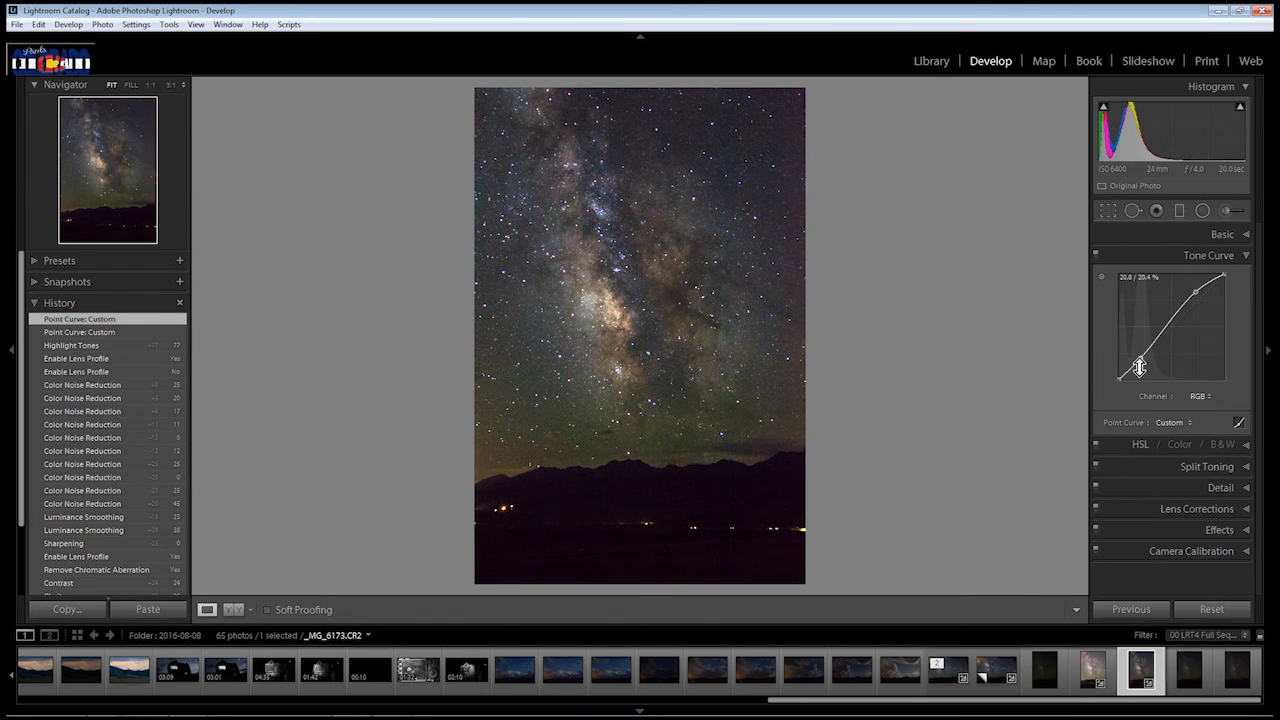
Step: Add a slightly tilted graduated filter across the mountain ridge covering the foreground, and reset its Clarity, Temp and Tint to 0
click(1179, 210)
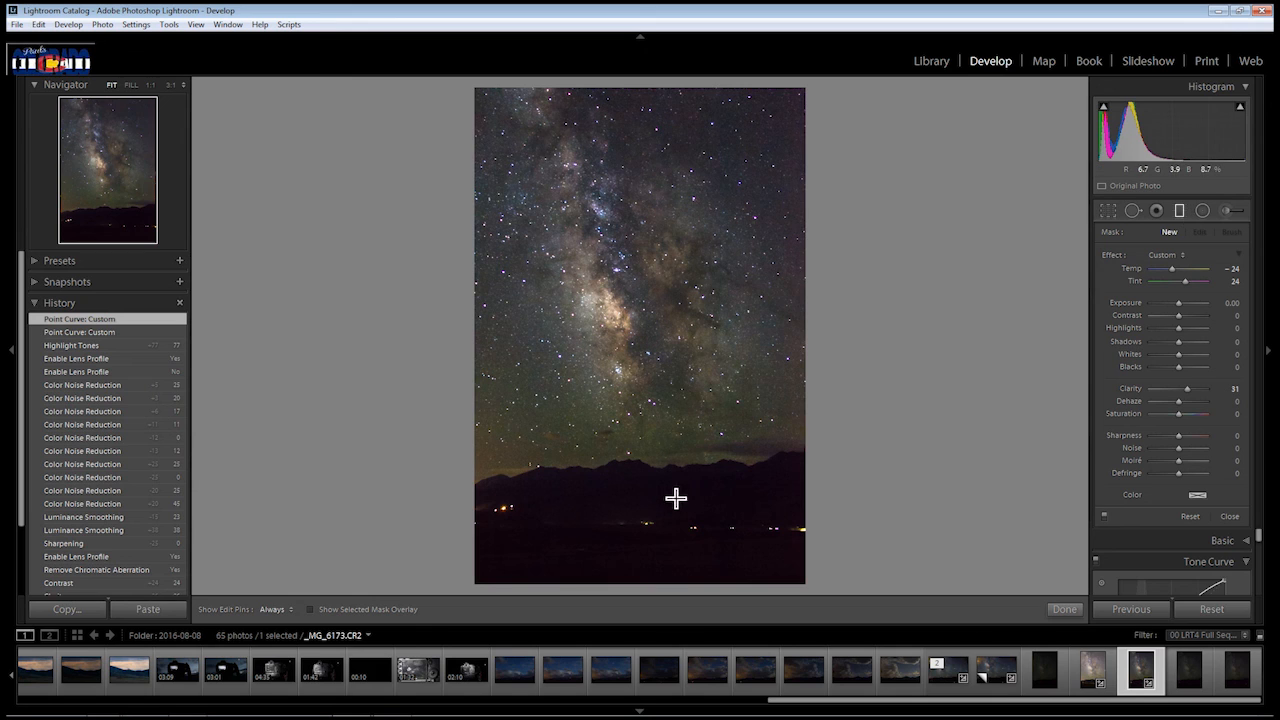
drag(636, 496, 631, 447)
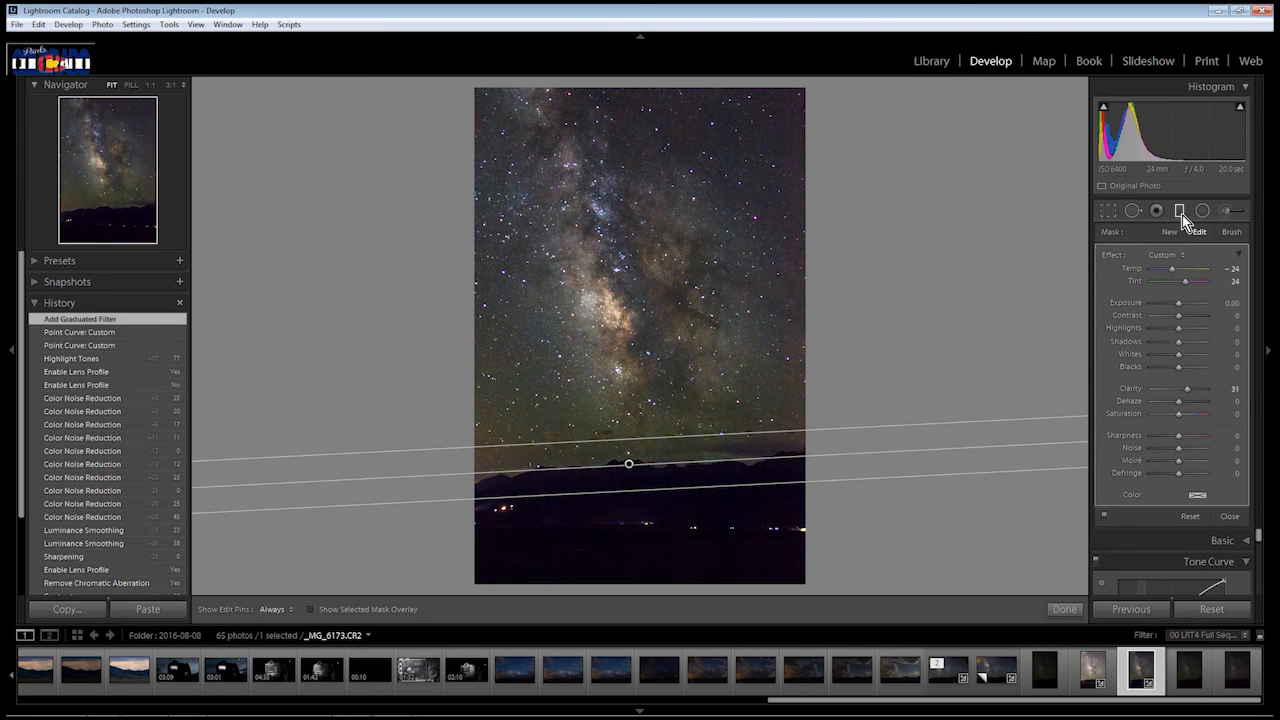
double_click(1128, 386)
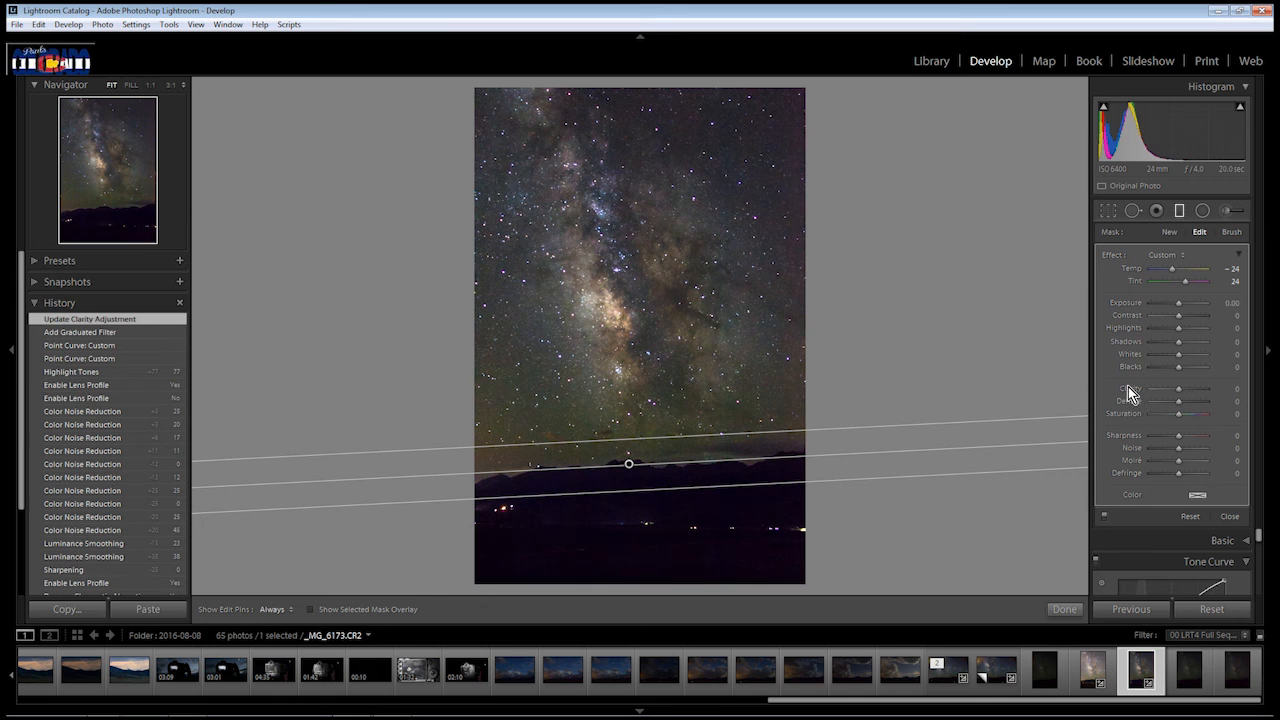
double_click(1115, 258)
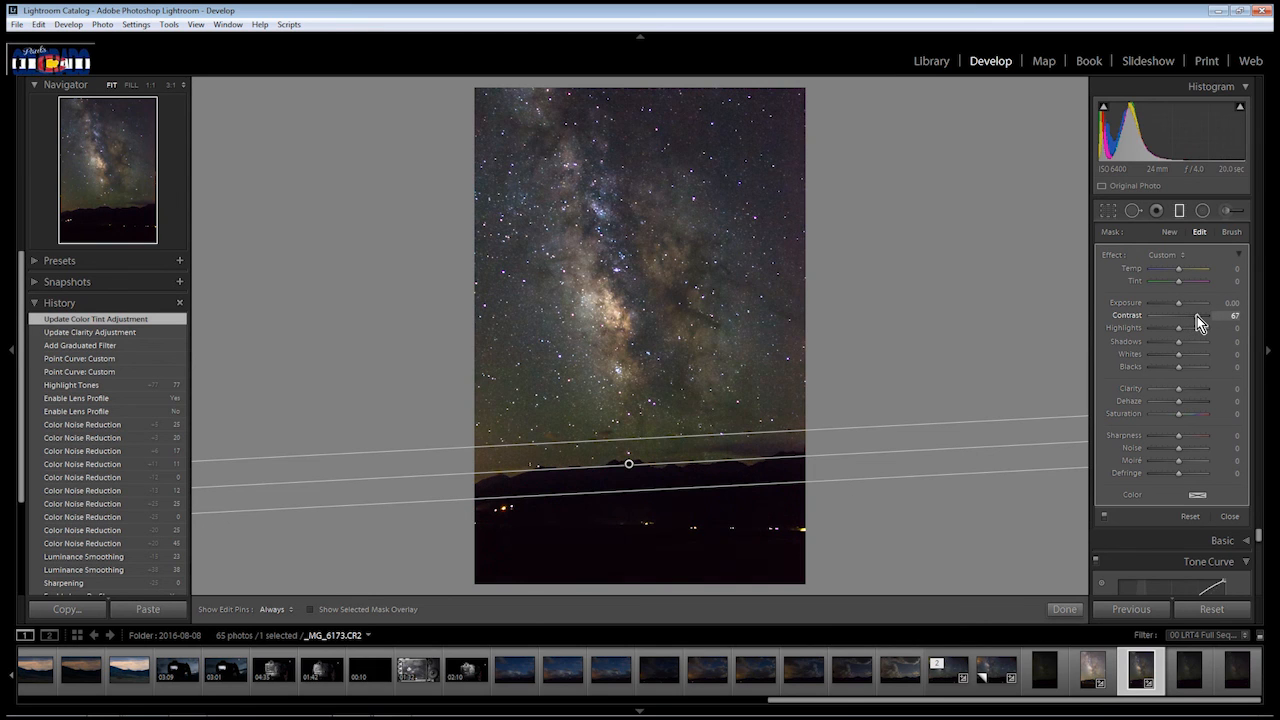
Step: Set the foreground filter's Contrast to 100 and Blacks to -7, try Clarity at 52 and return it to 0, and finish the filter
drag(1213, 316, 1212, 316)
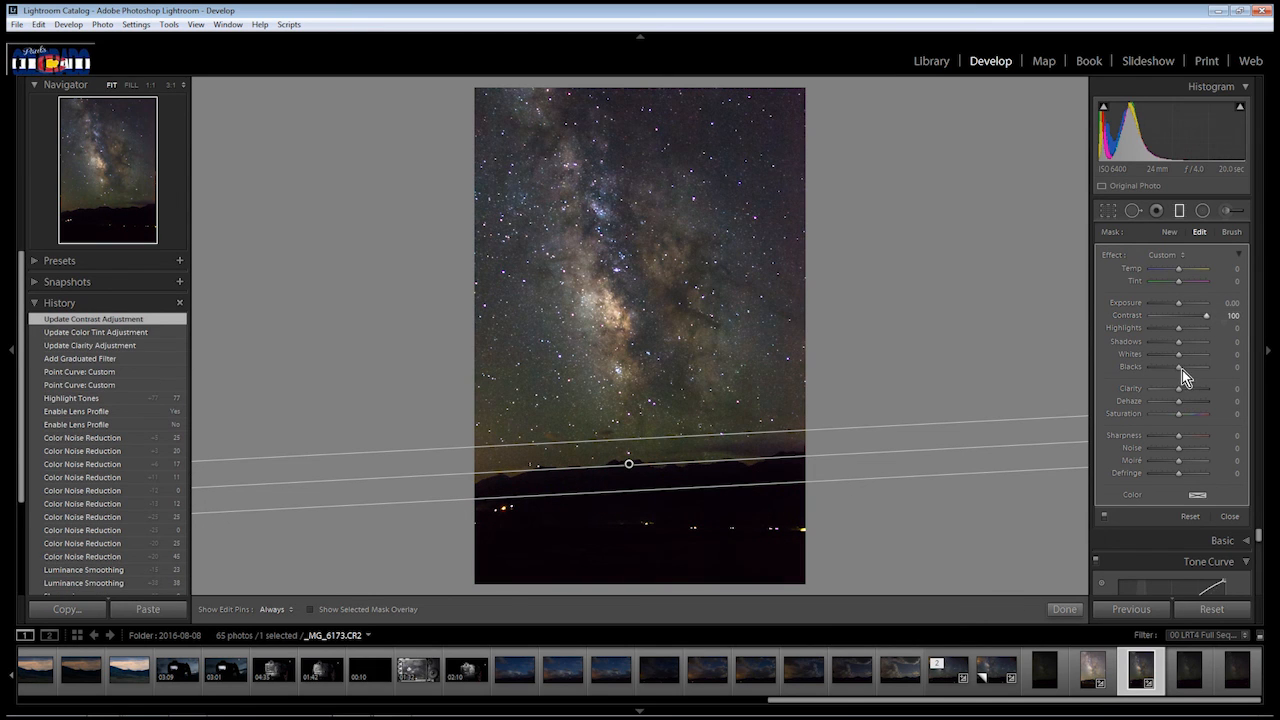
drag(1178, 370, 1176, 370)
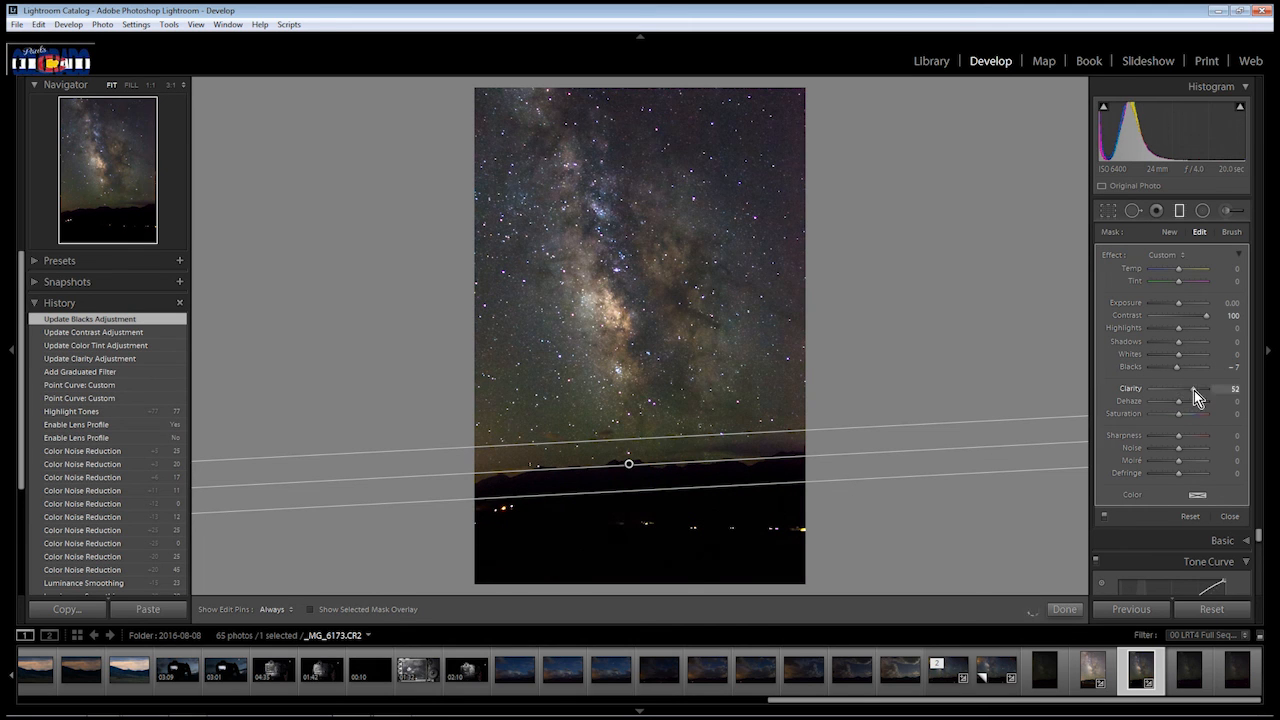
drag(1182, 390, 1182, 390)
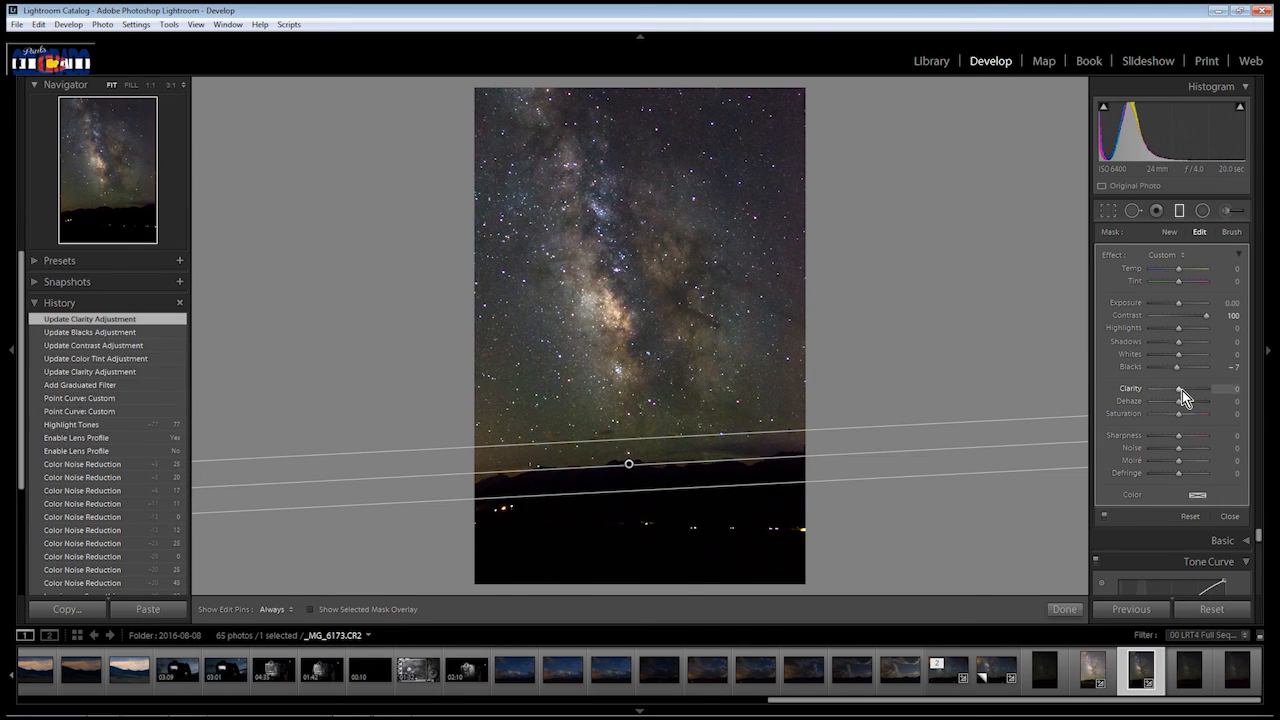
click(1066, 609)
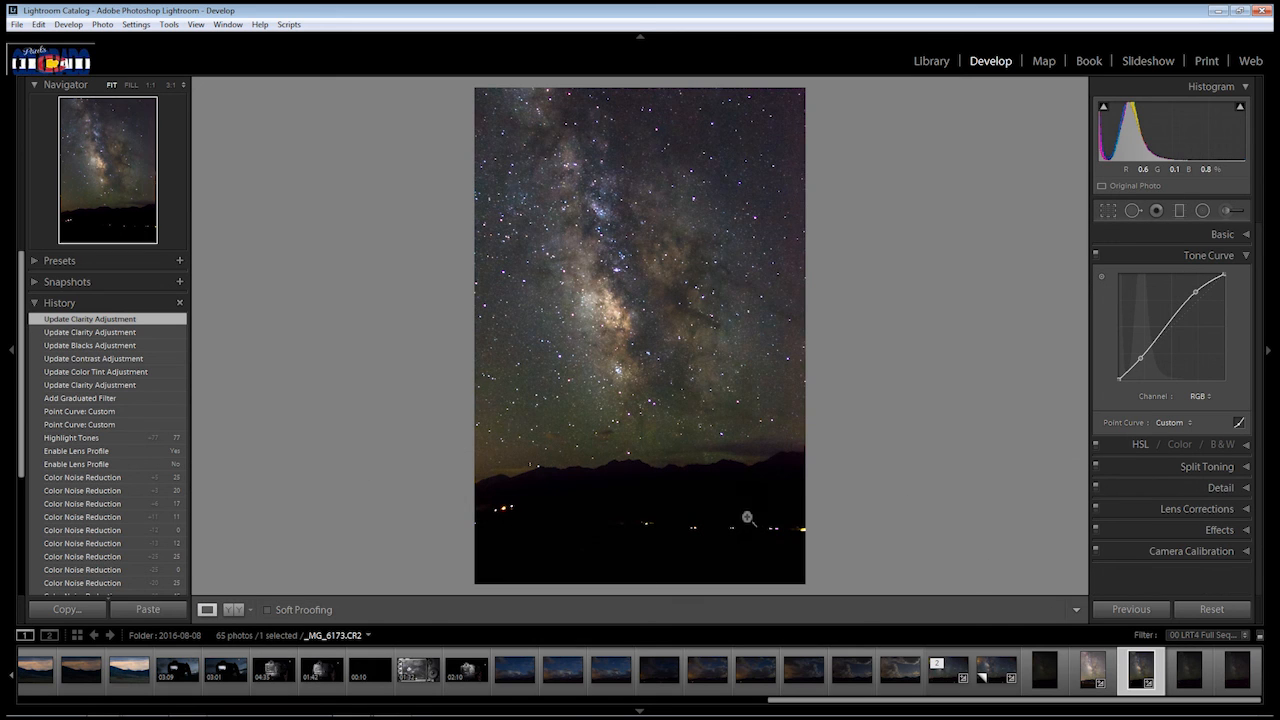